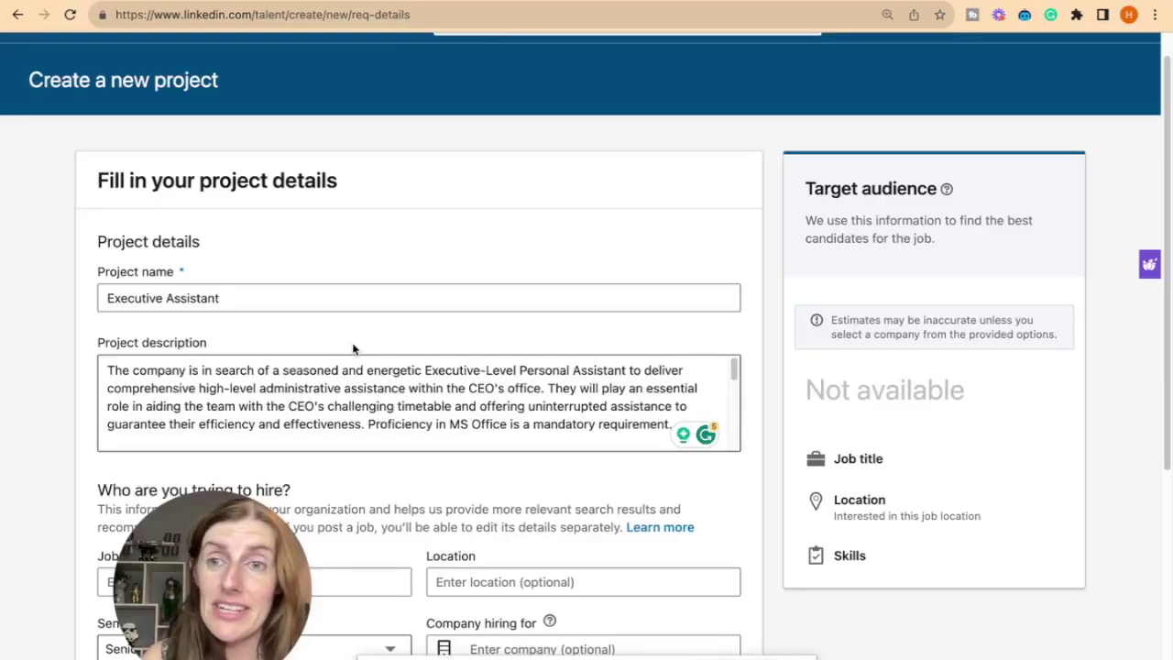
Step: Set the project's job title to Executive Assistant from the suggestions
scroll(219, 296, "down", 1)
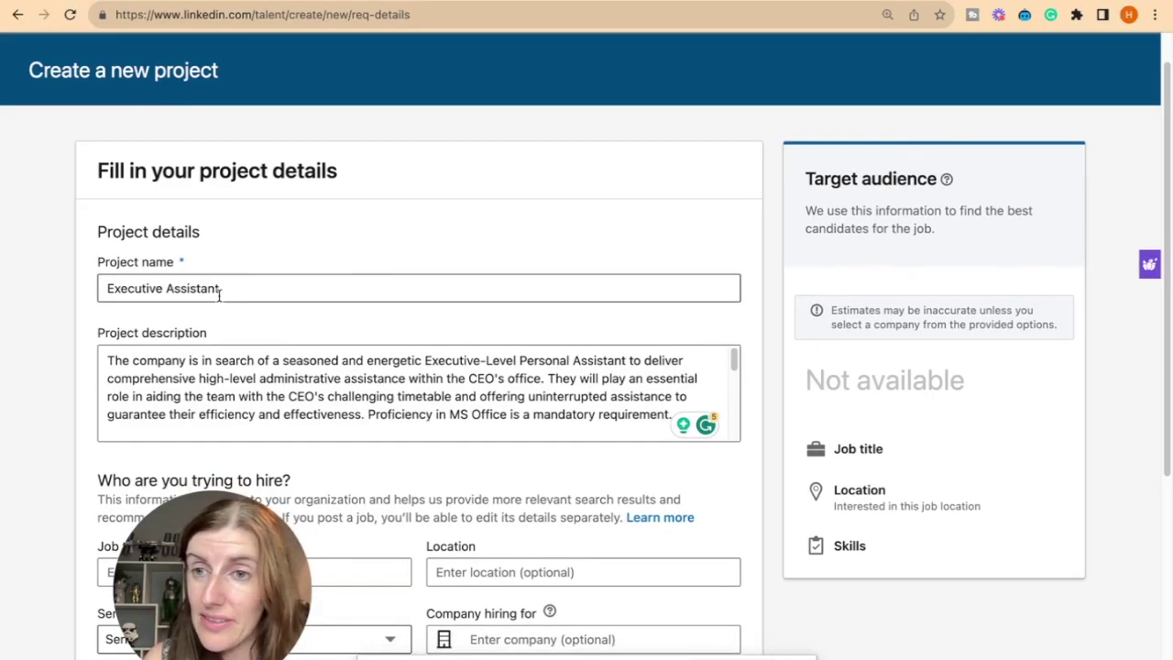
scroll(186, 385, "down", 5)
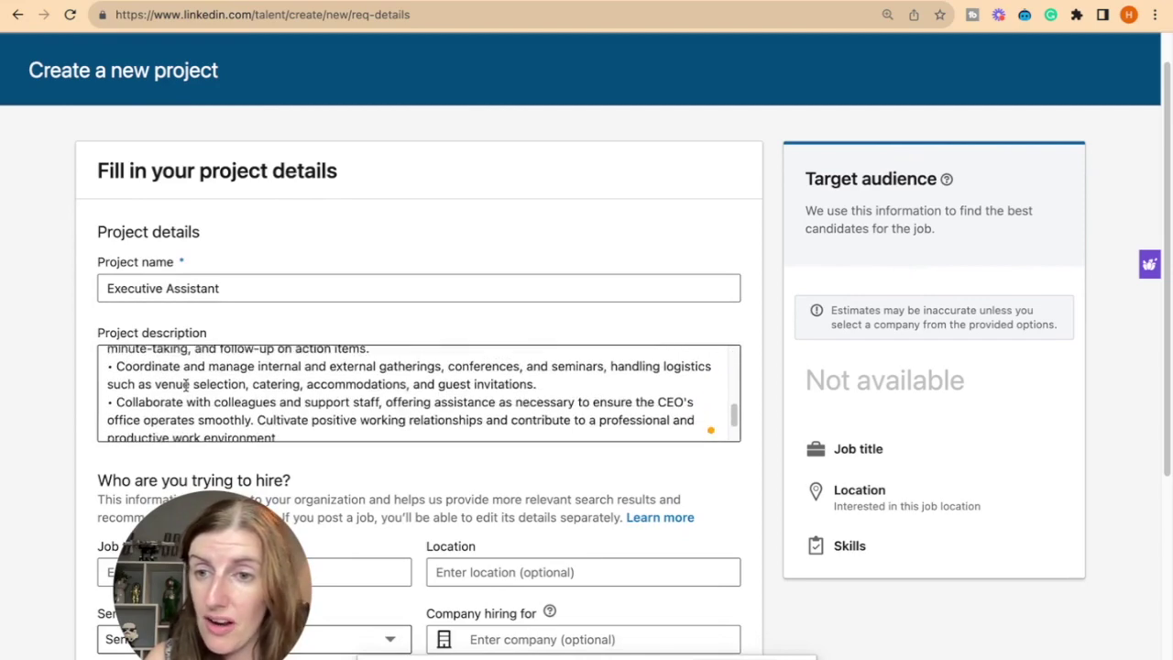
scroll(186, 384, "down", 5)
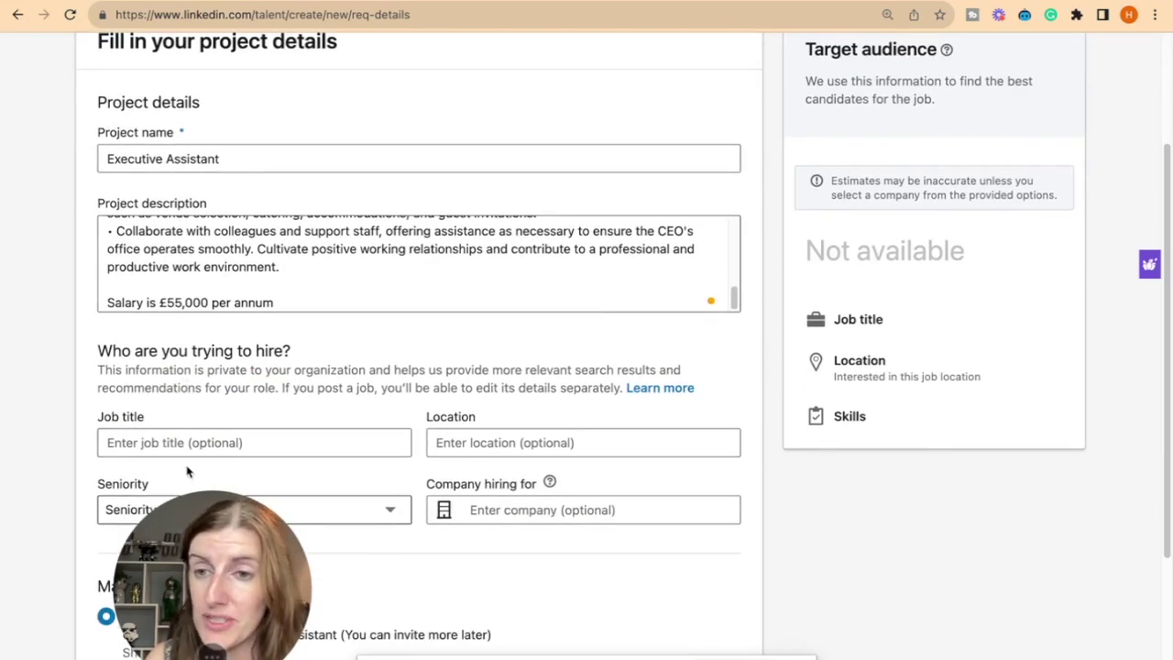
left_click(183, 445)
type("E")
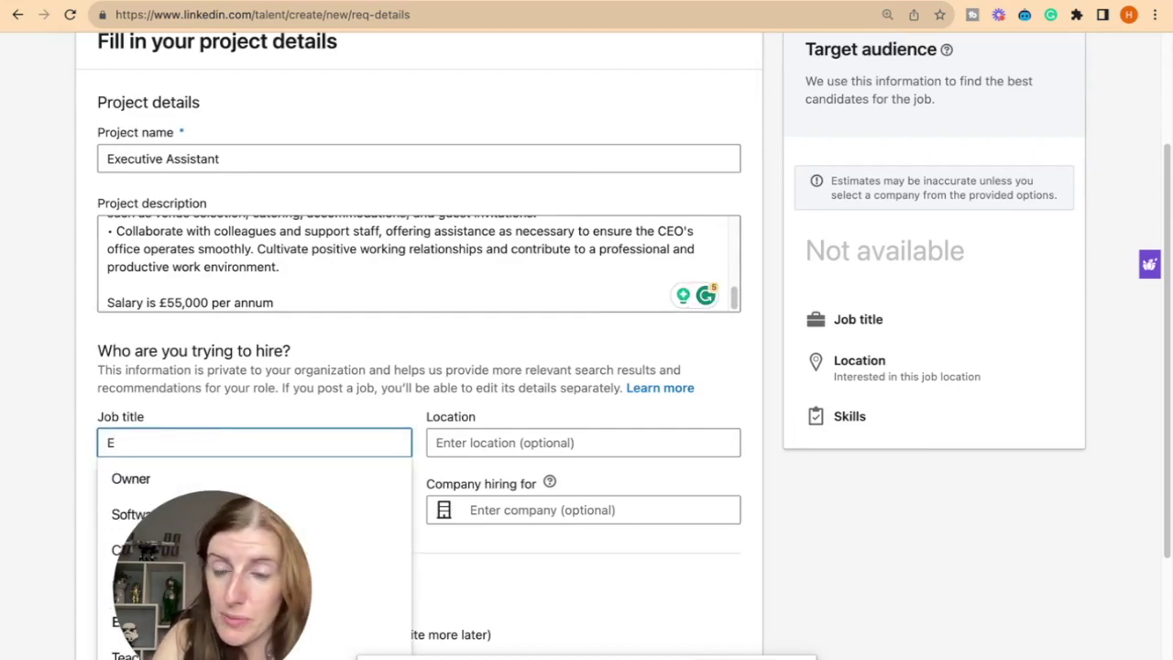
type("xecutive")
scroll(354, 575, "down", 1)
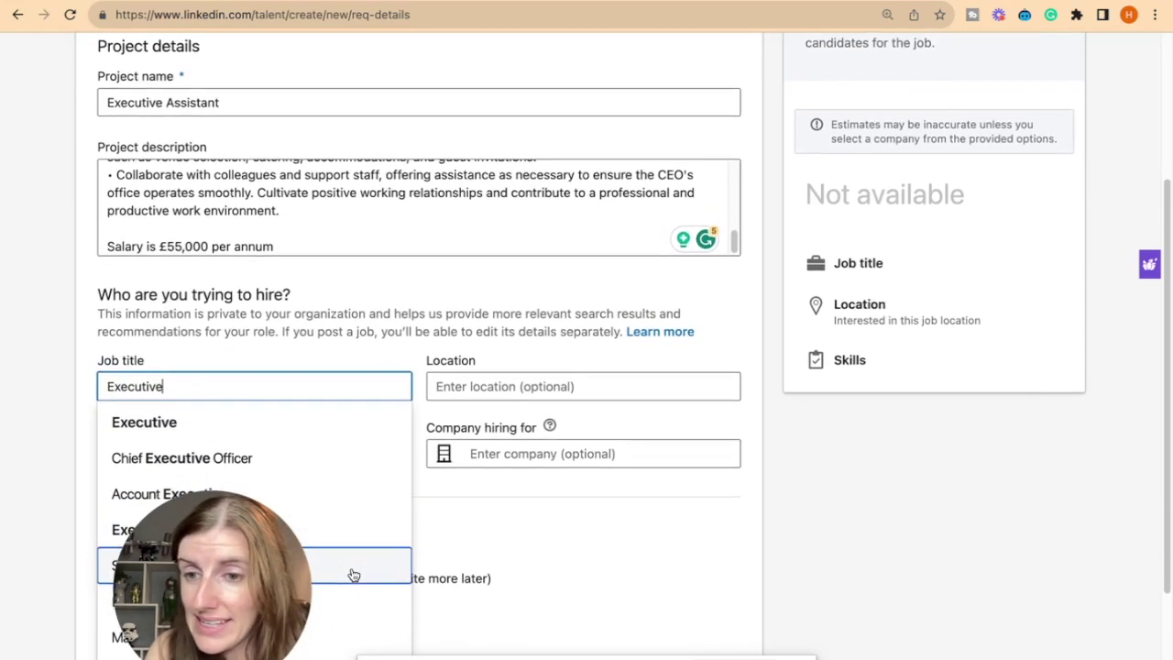
scroll(353, 575, "down", 2)
left_click(265, 477)
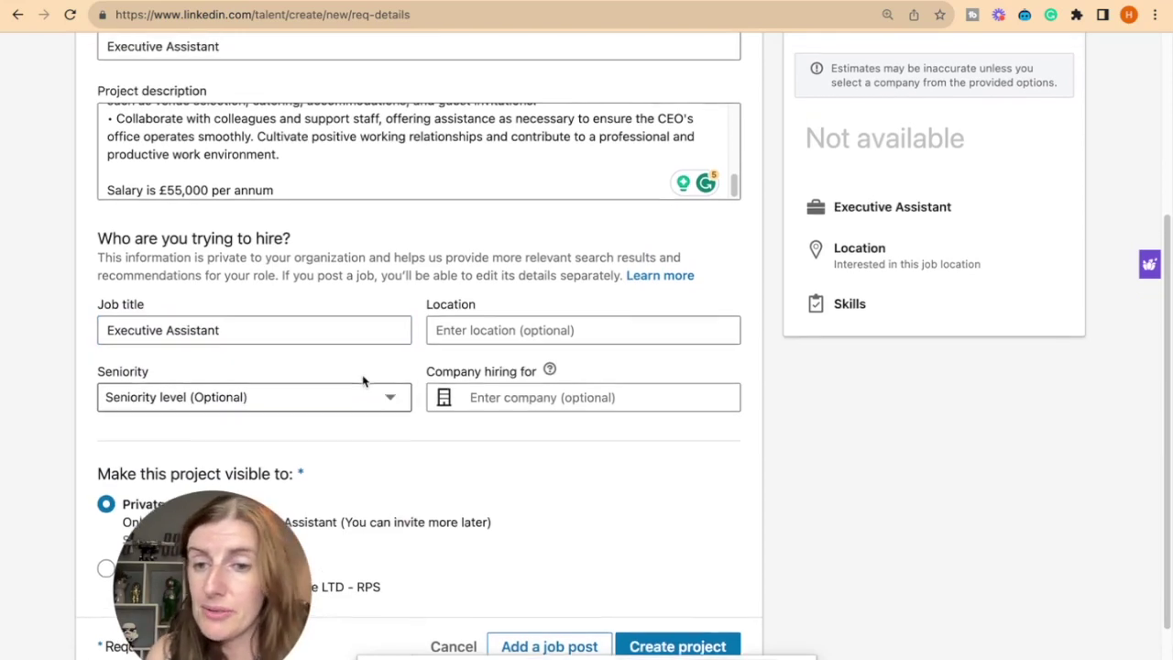
Step: Set location London, England, United Kingdom, seniority Associate, and hiring company RE:STACK
left_click(434, 332)
type("Lon")
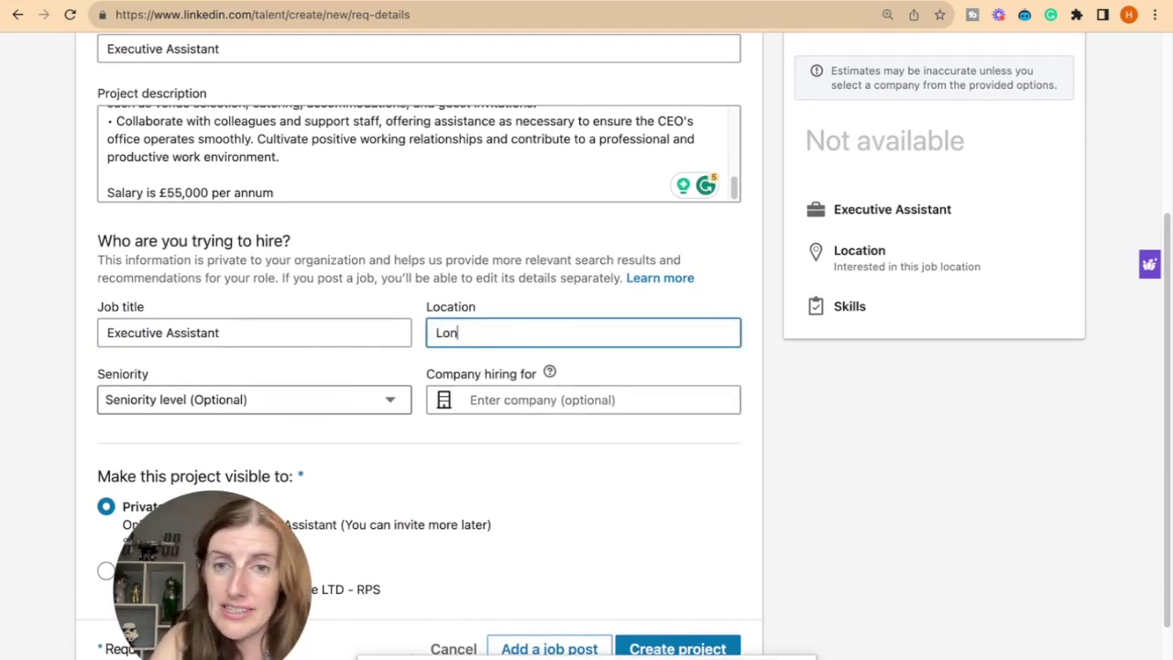
type("don")
left_click(471, 374)
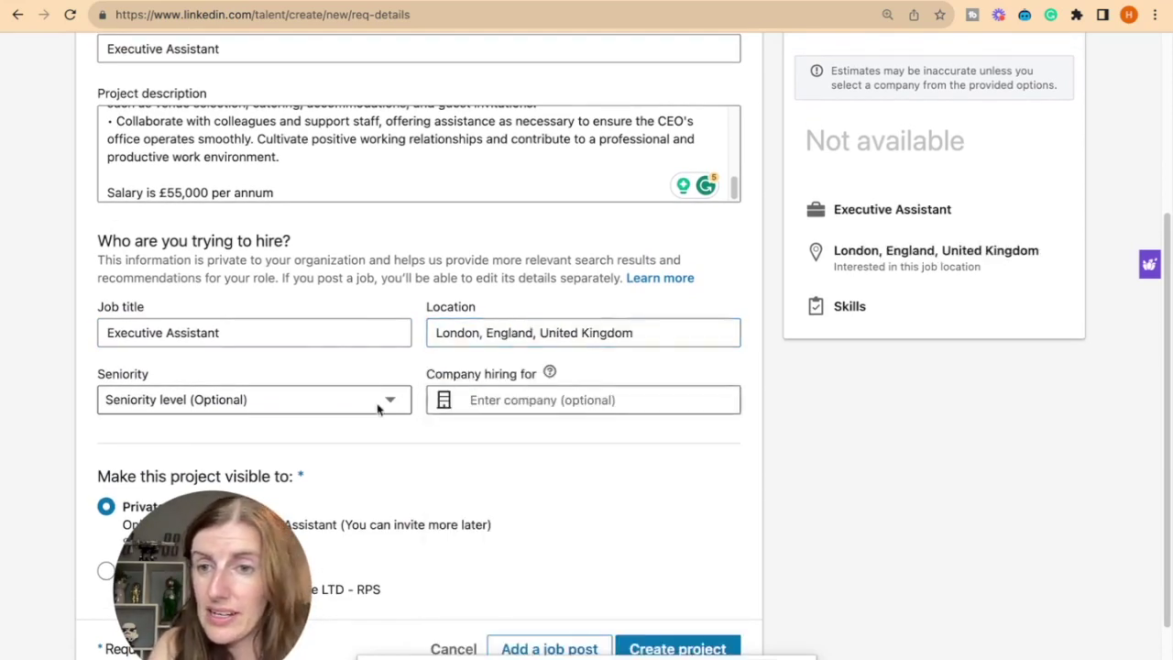
left_click(377, 408)
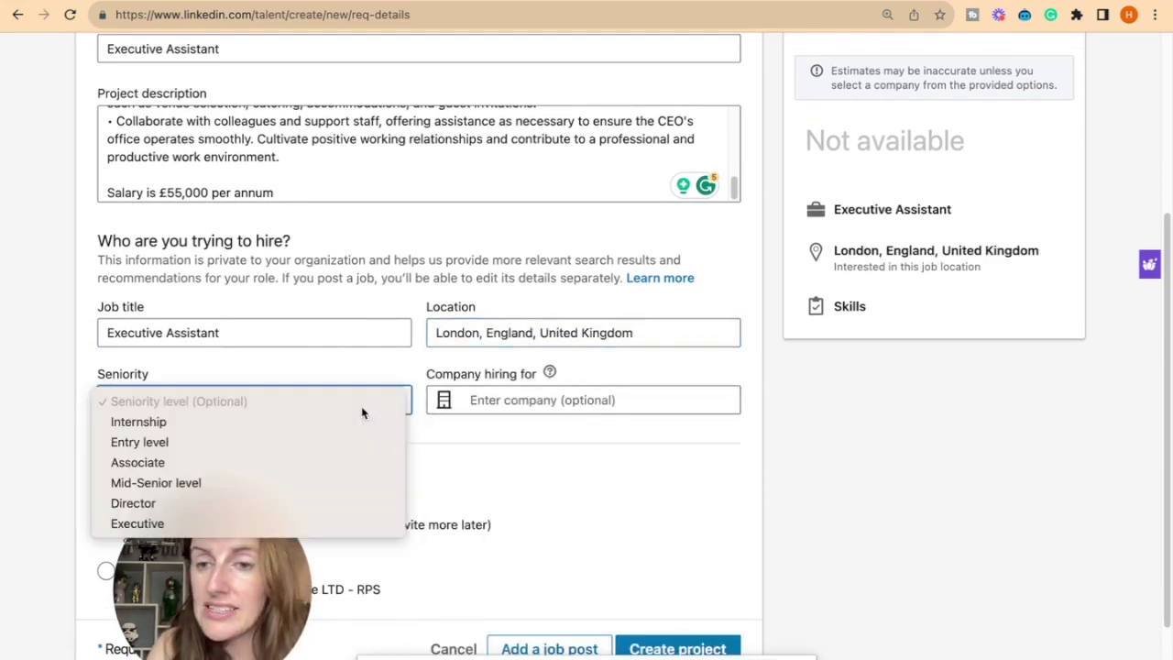
left_click(340, 466)
left_click(578, 392)
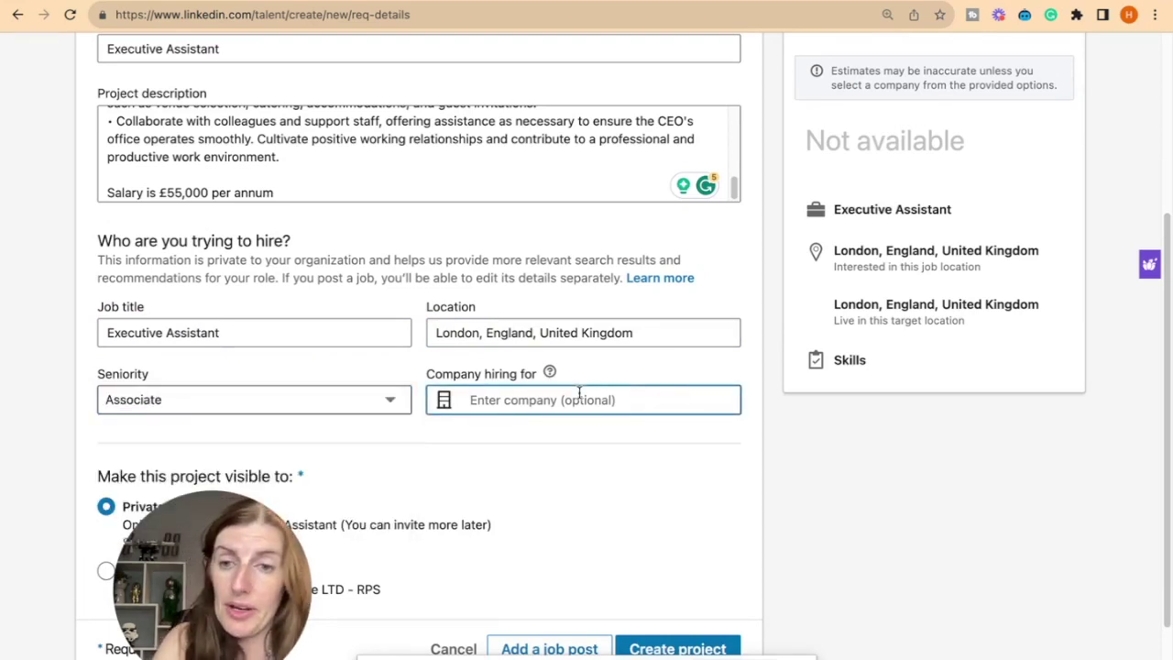
type("RE:")
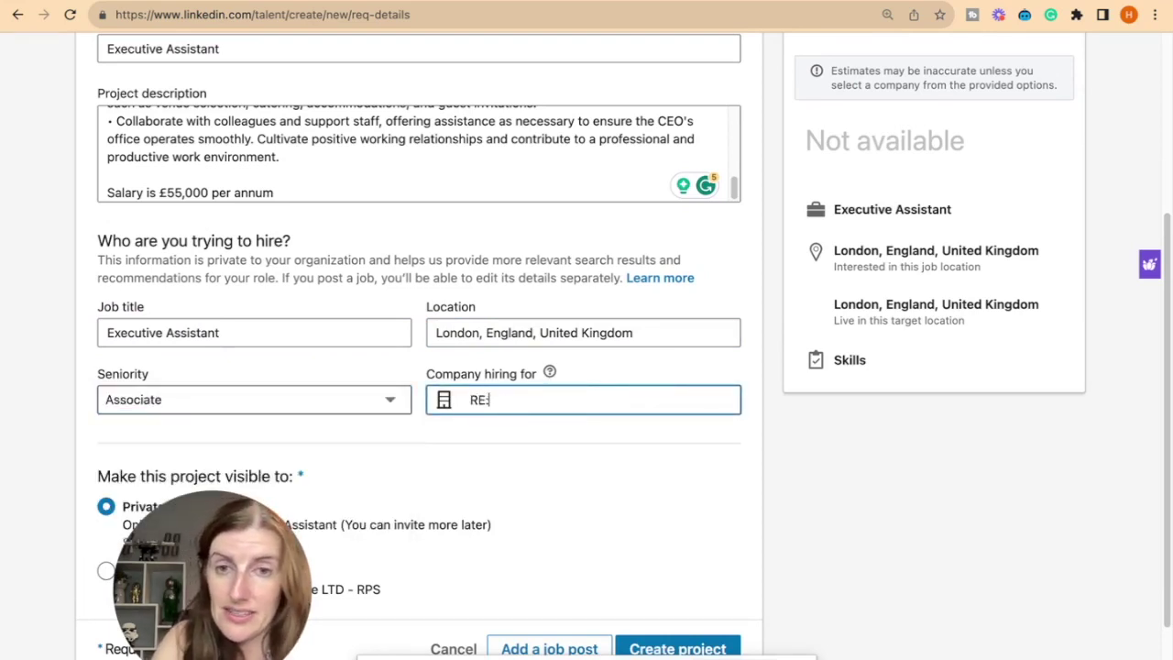
type("STACK")
left_click(568, 440)
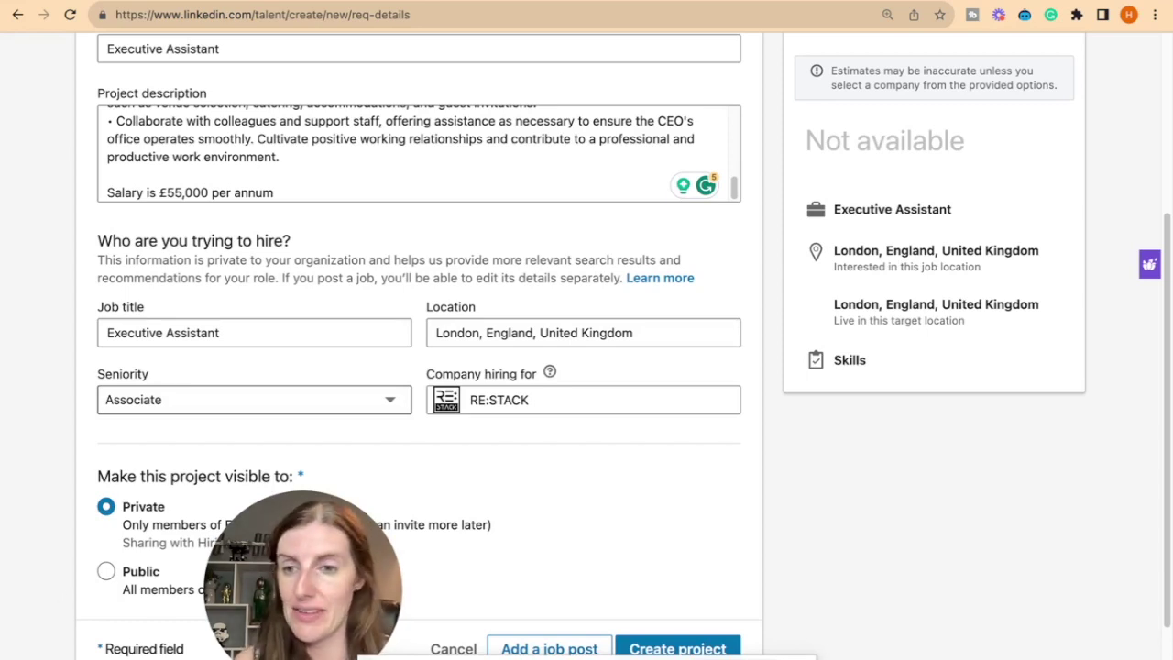
Step: Switch the project's visibility from Private to Public
scroll(144, 529, "down", 2)
left_click(144, 529)
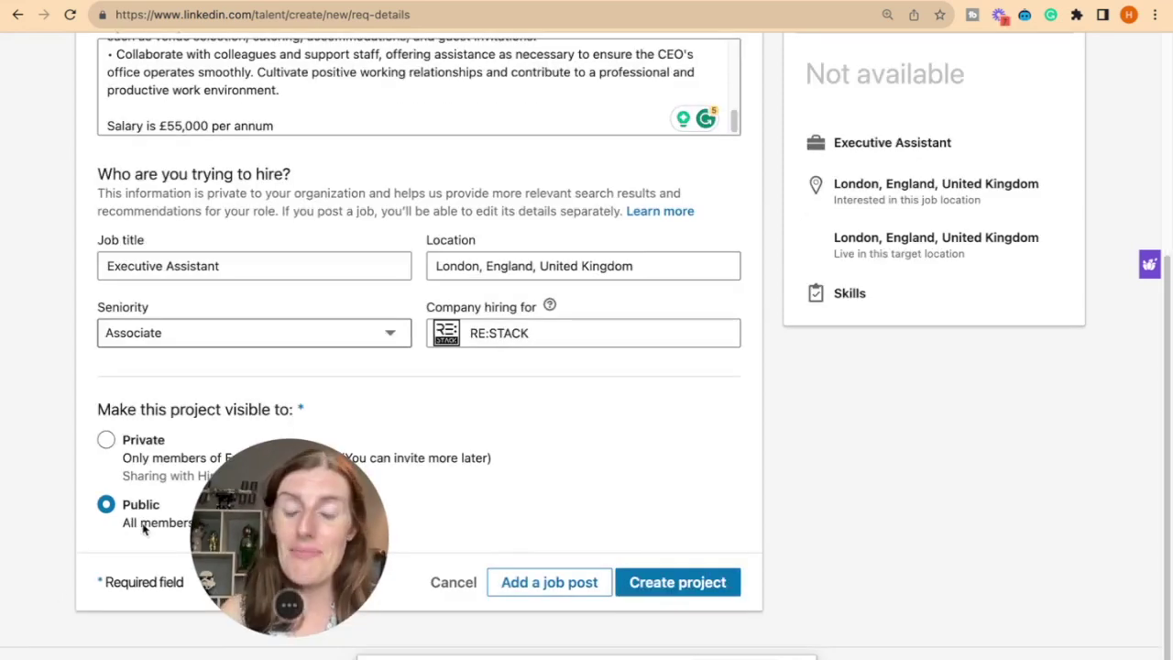
Step: Create the Executive Assistant project and review its settings and workflow toggles
left_click(689, 586)
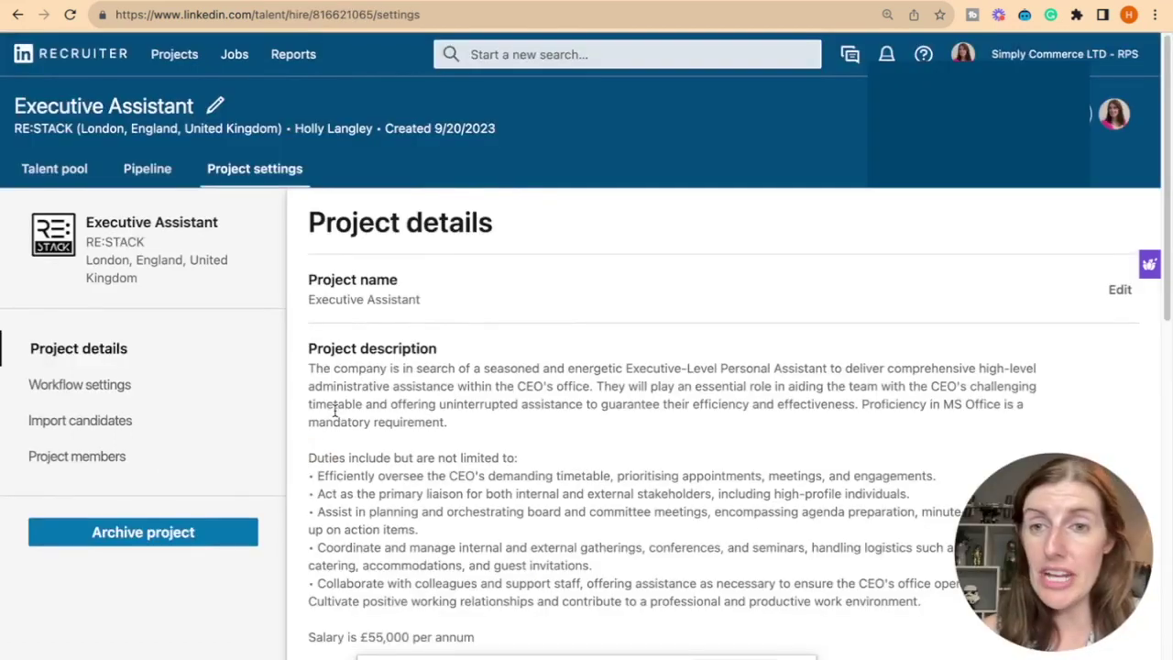
scroll(334, 409, "down", 3)
scroll(335, 409, "down", 4)
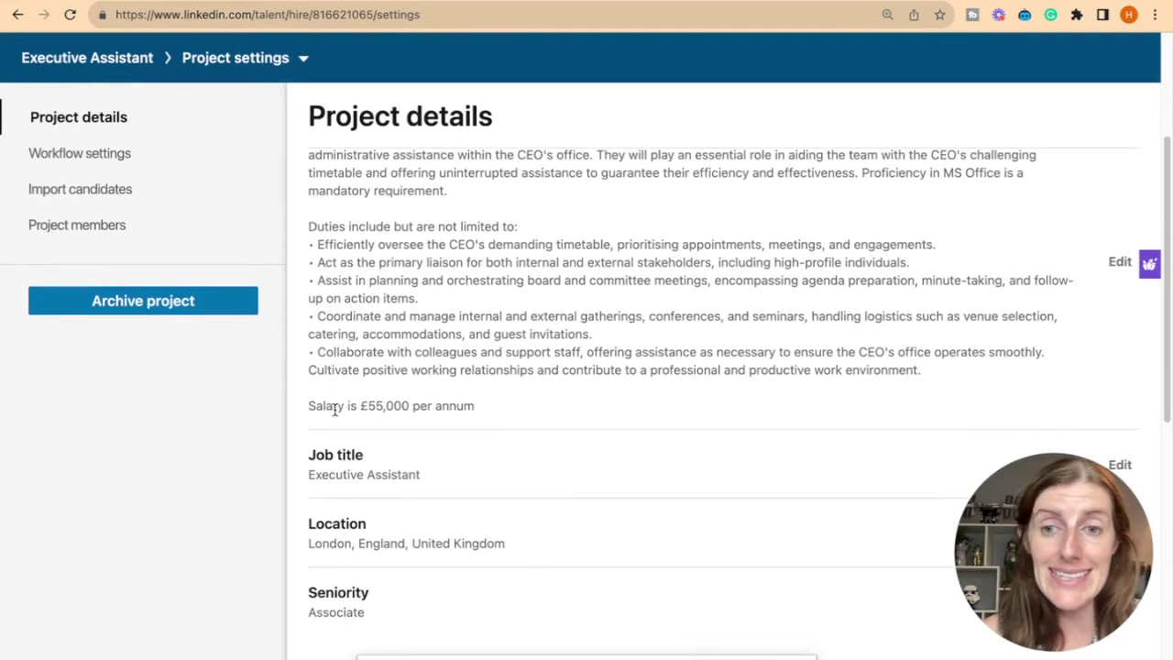
scroll(334, 414, "down", 5)
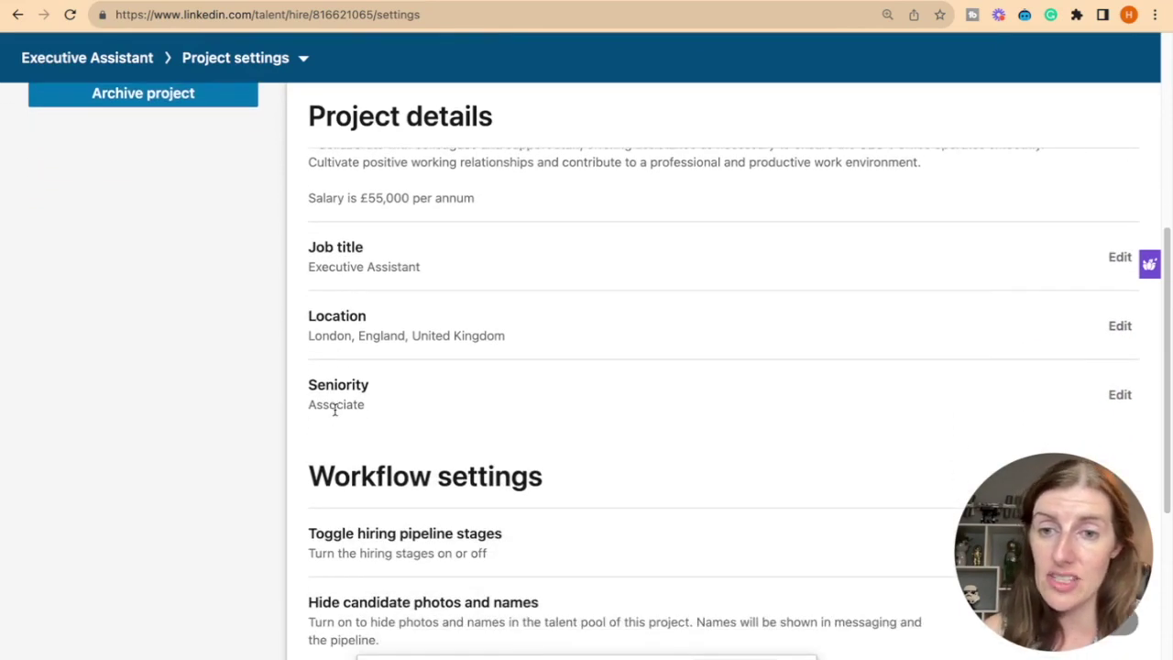
scroll(335, 414, "down", 1)
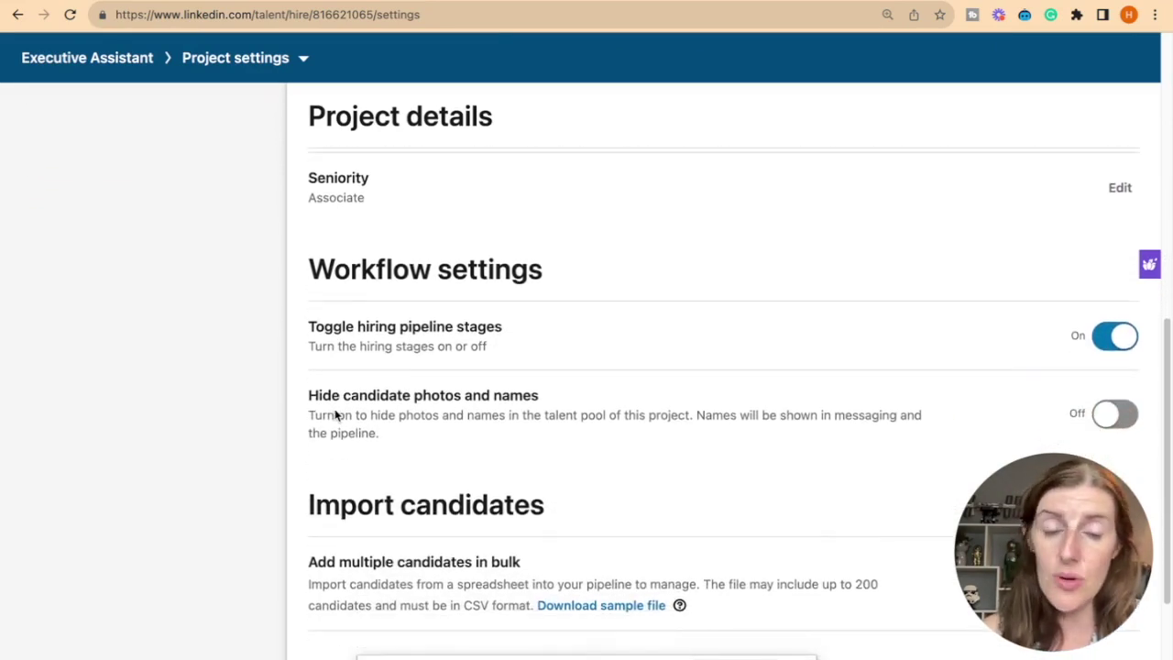
scroll(334, 409, "up", 7)
scroll(335, 412, "down", 5)
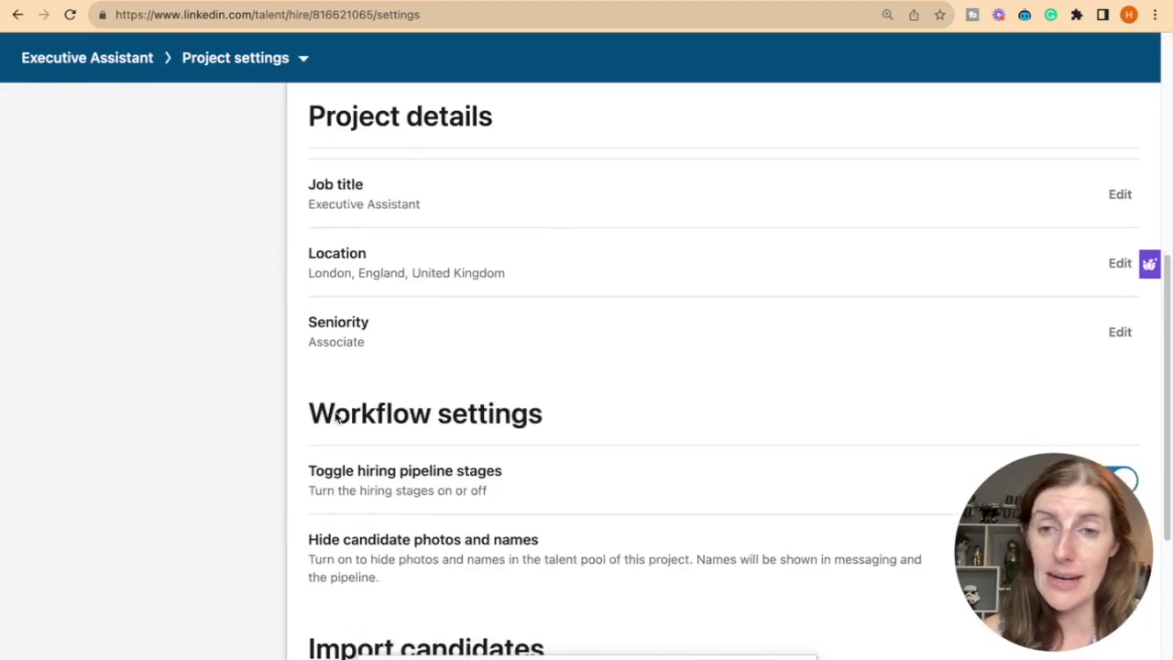
scroll(335, 413, "down", 3)
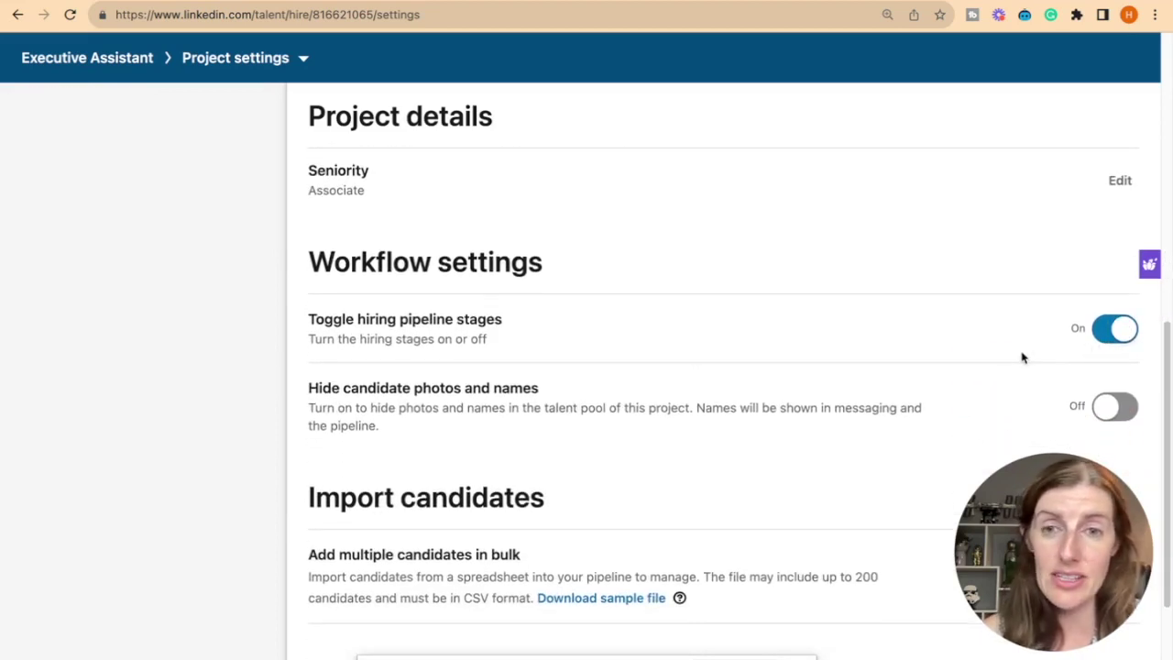
scroll(920, 408, "down", 4)
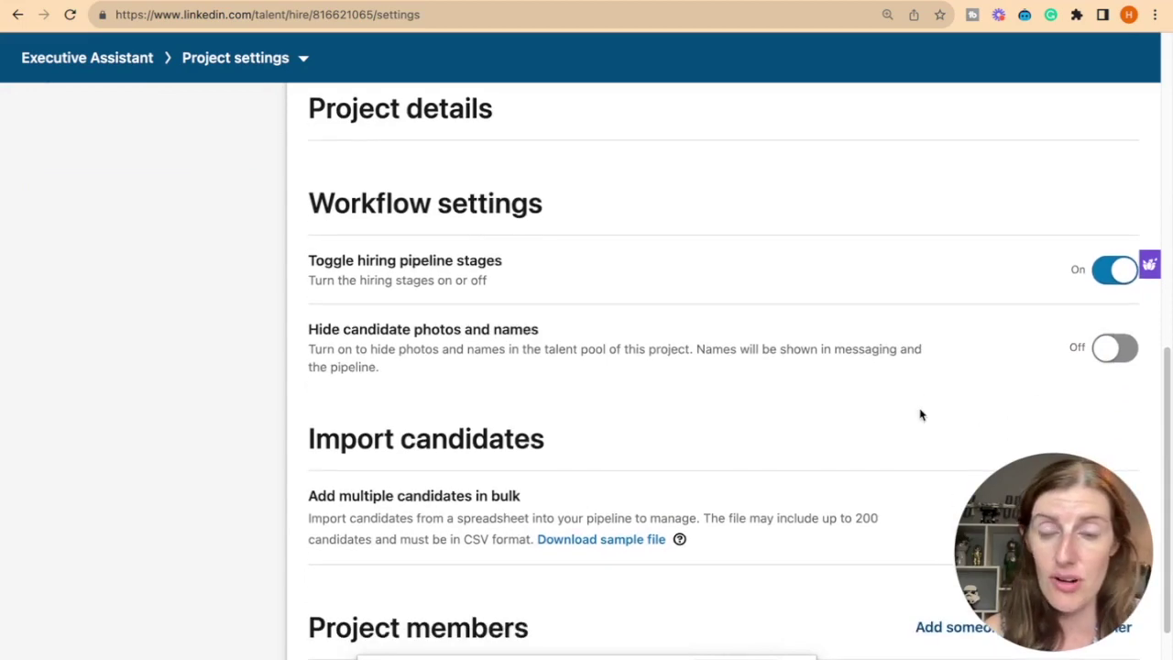
scroll(848, 465, "down", 2)
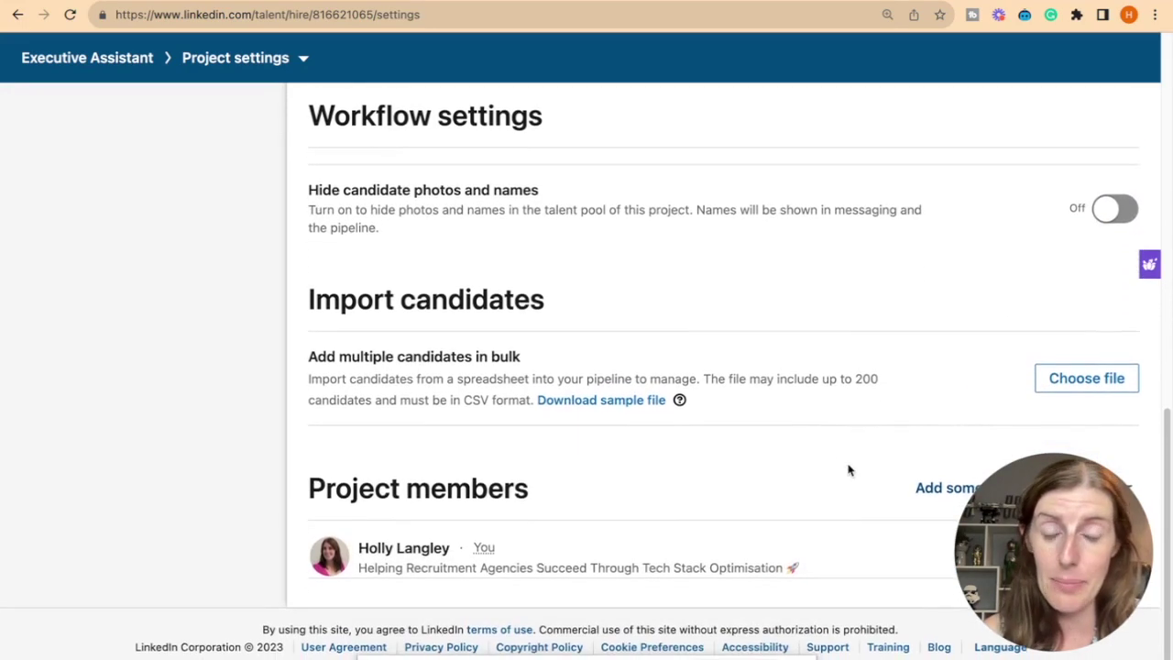
scroll(768, 563, "up", 15)
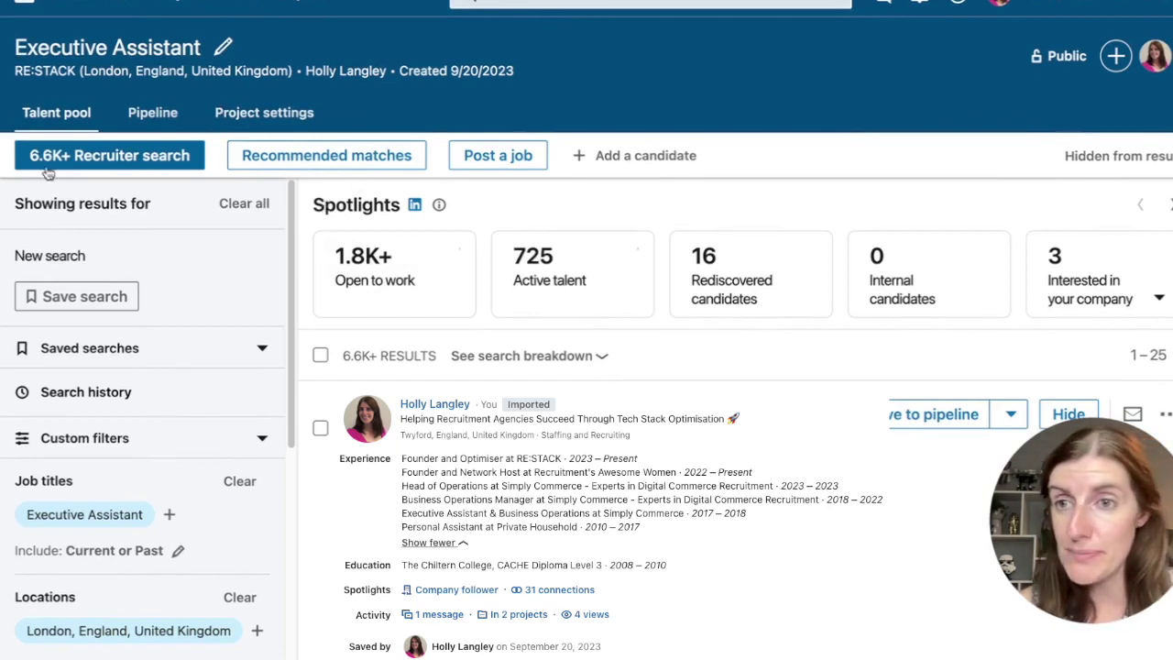
scroll(106, 473, "down", 3)
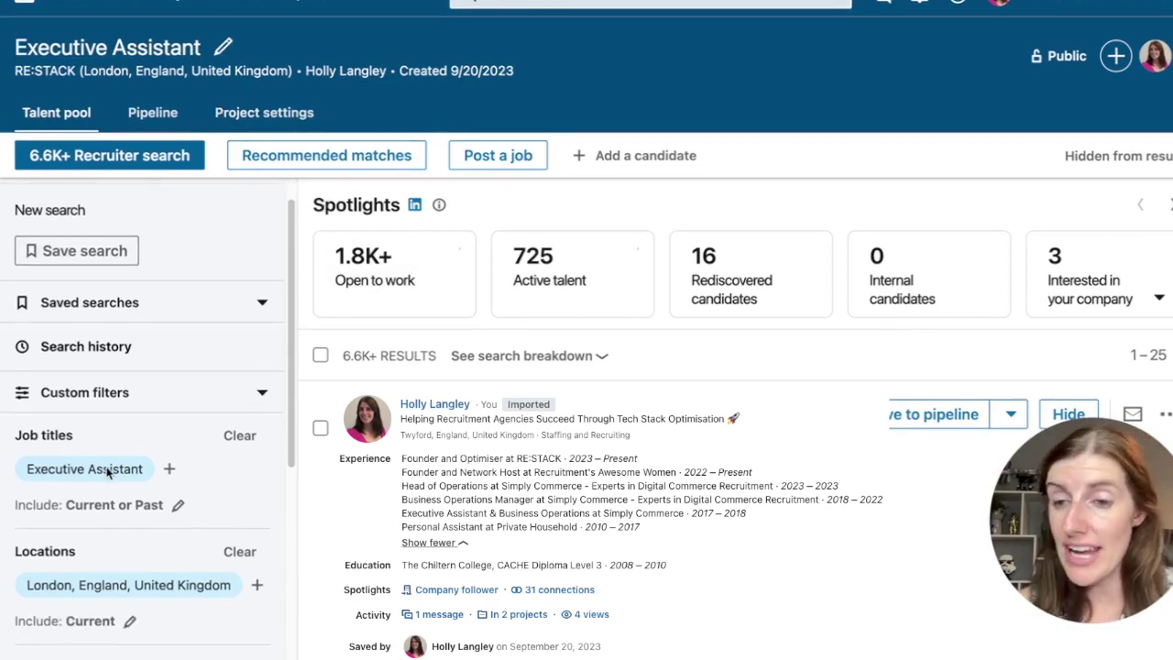
scroll(107, 473, "down", 3)
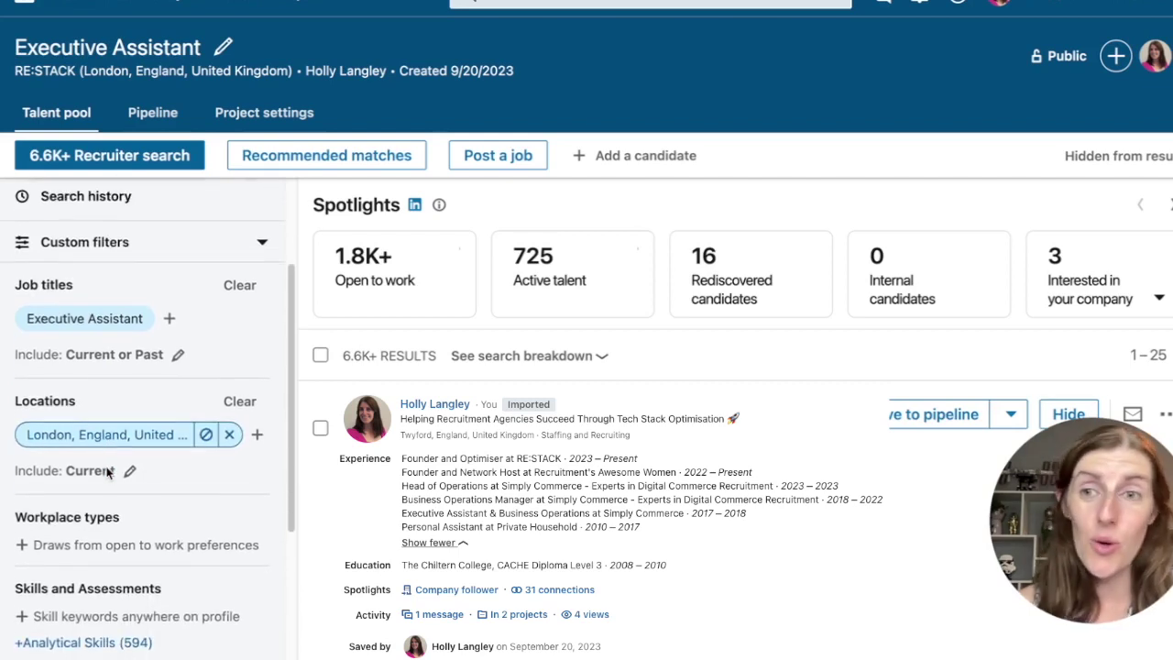
scroll(107, 472, "down", 1)
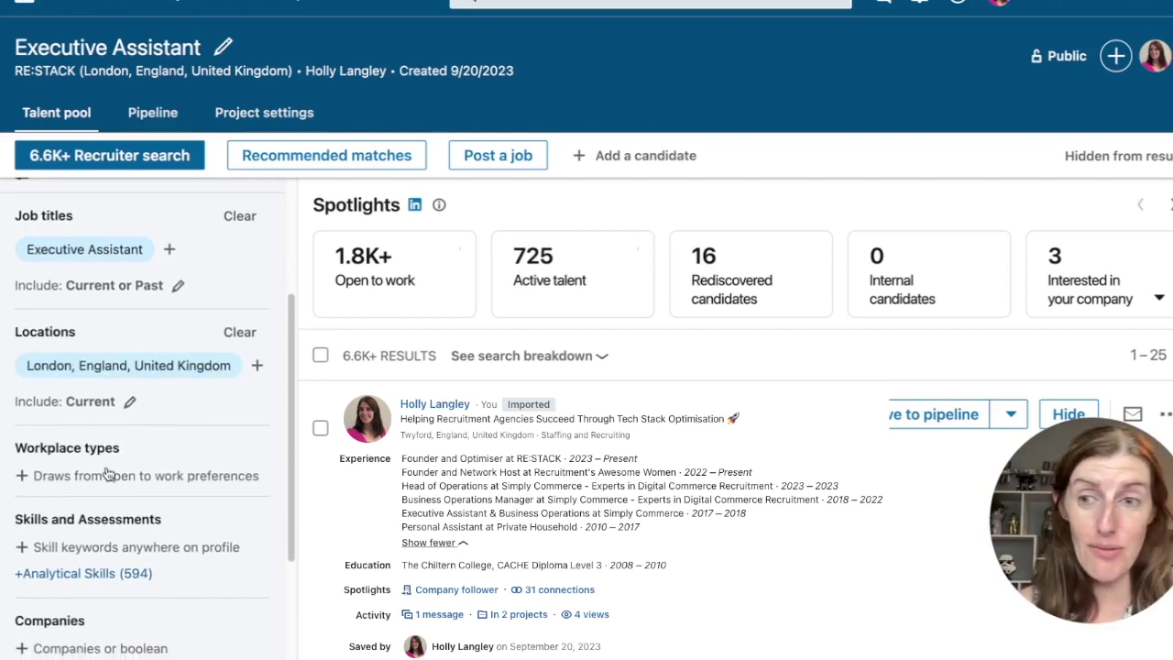
scroll(107, 473, "up", 2)
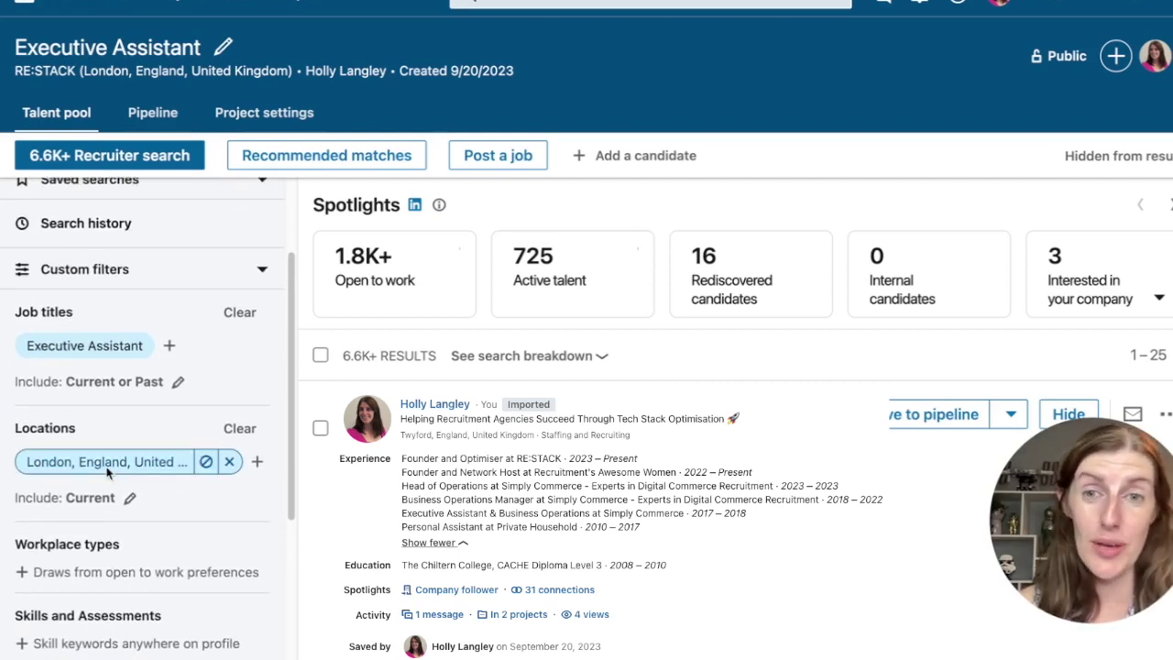
scroll(106, 473, "up", 3)
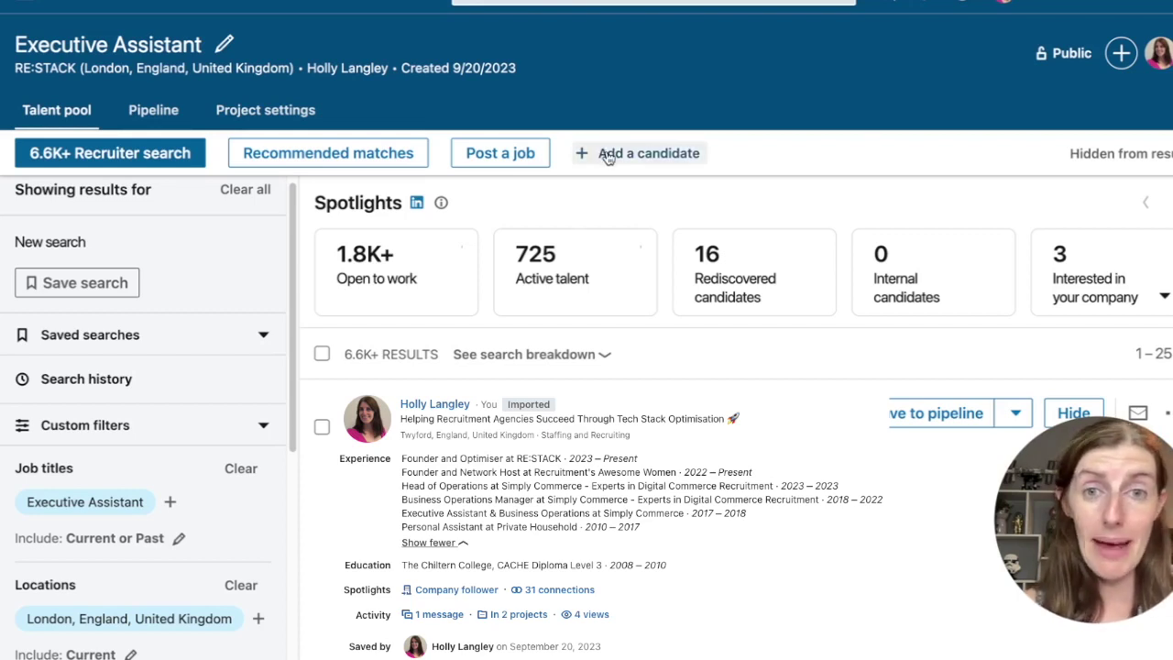
left_click(608, 157)
Step: In Add a candidate, search for the member by name and select them from the suggestions
scroll(450, 330, "down", 1)
scroll(450, 330, "up", 1)
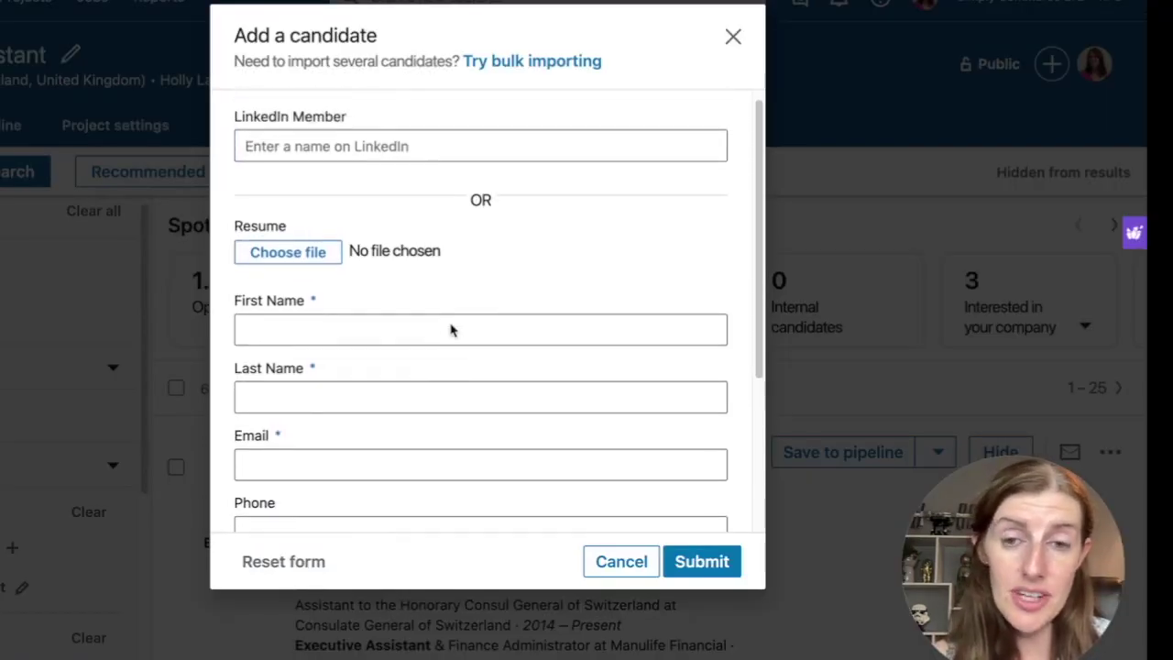
scroll(450, 330, "up", 1)
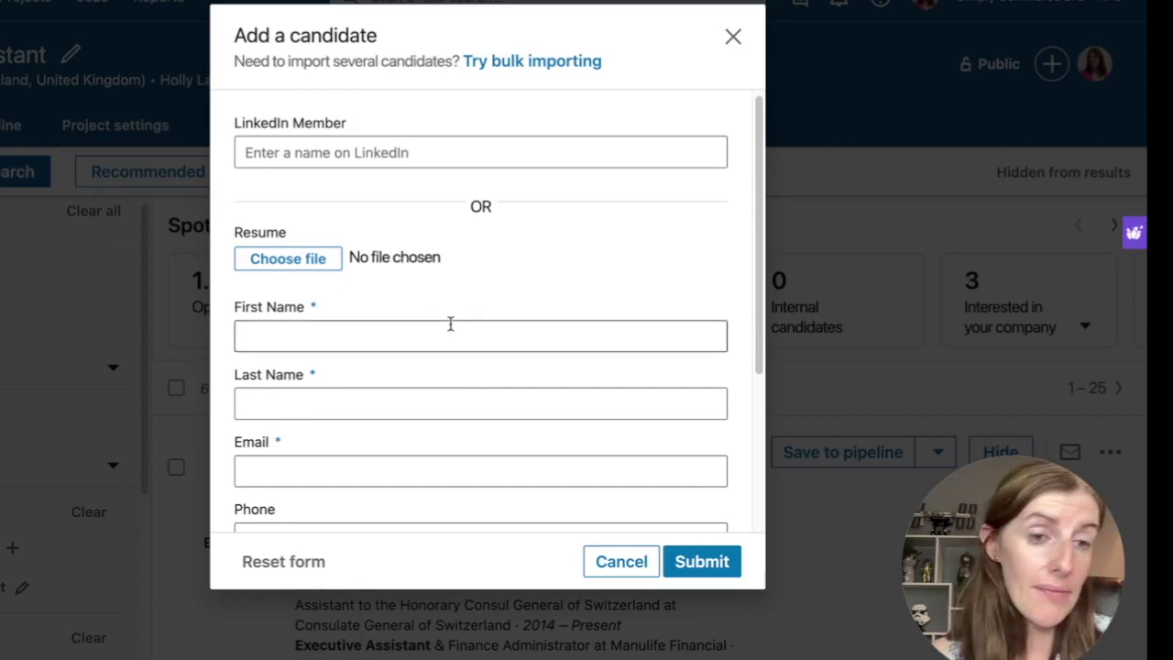
left_click(271, 153)
type("holly")
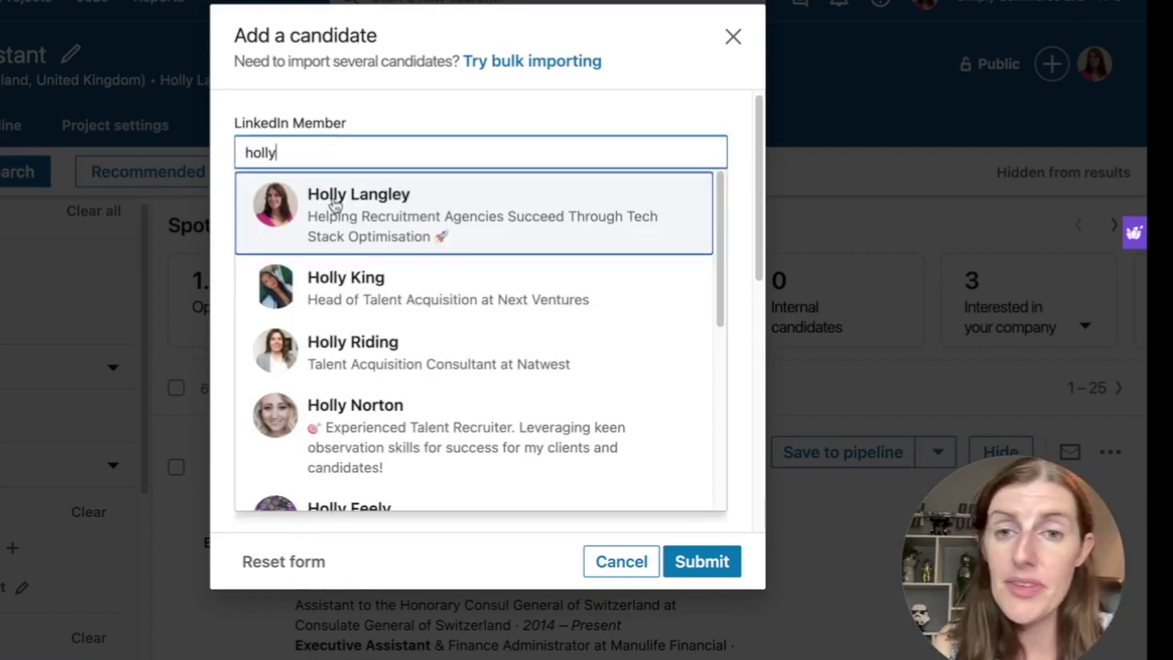
left_click(334, 205)
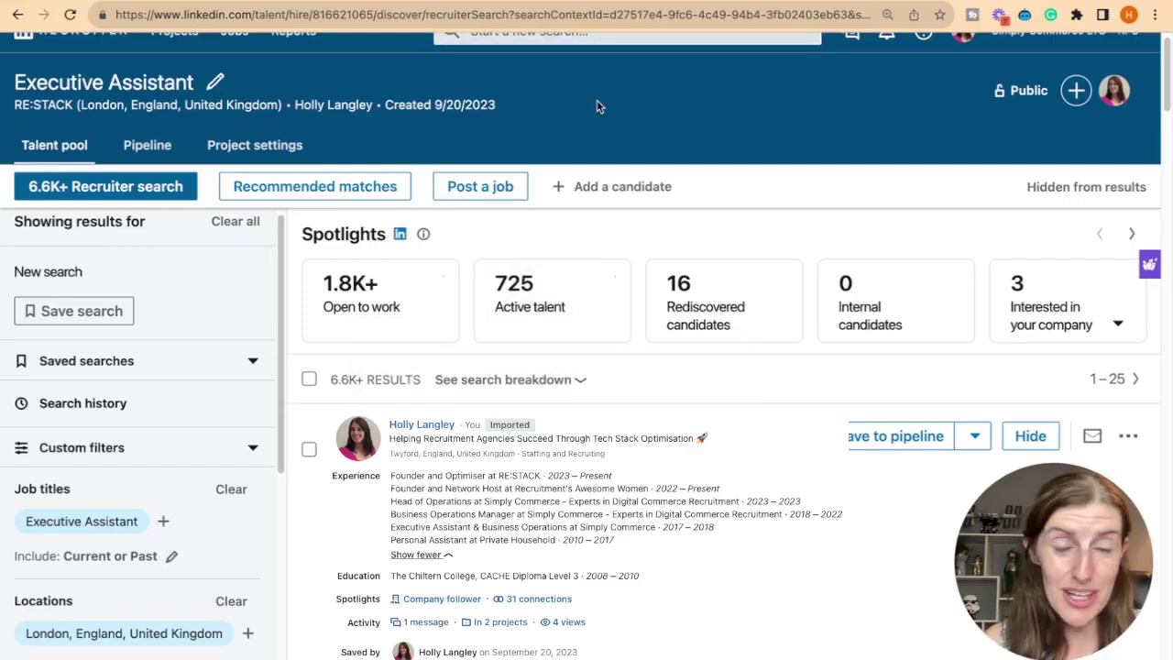
left_click(581, 35)
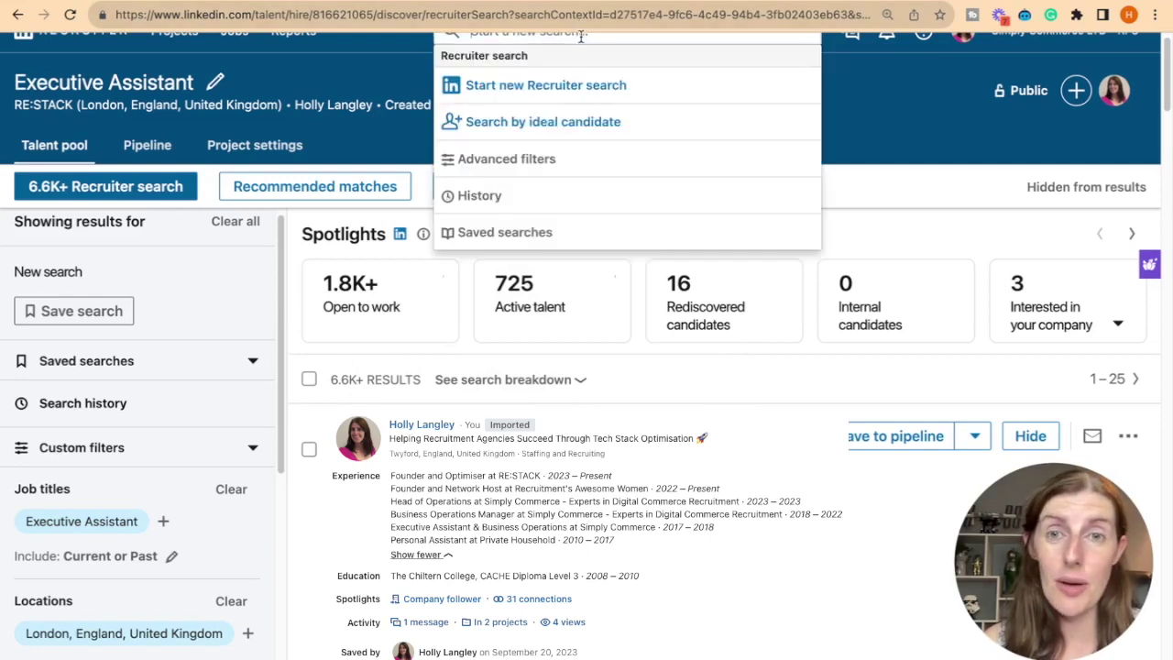
Step: Start a new Recruiter search filtered to the Executive Assistant job title
left_click(480, 87)
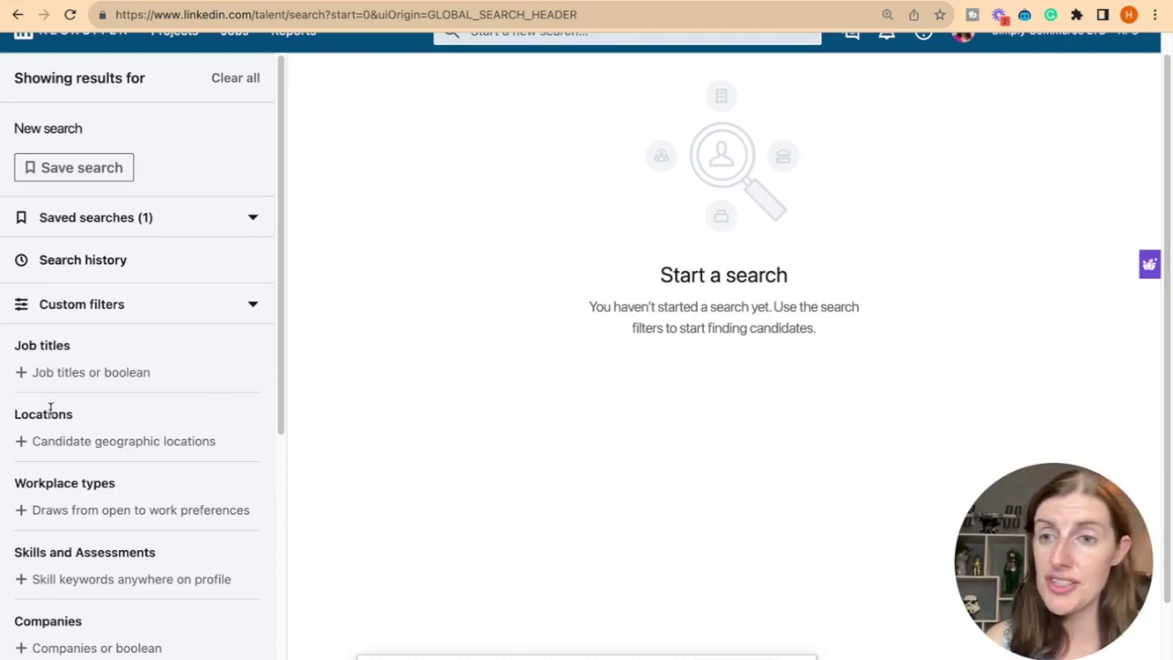
left_click(52, 376)
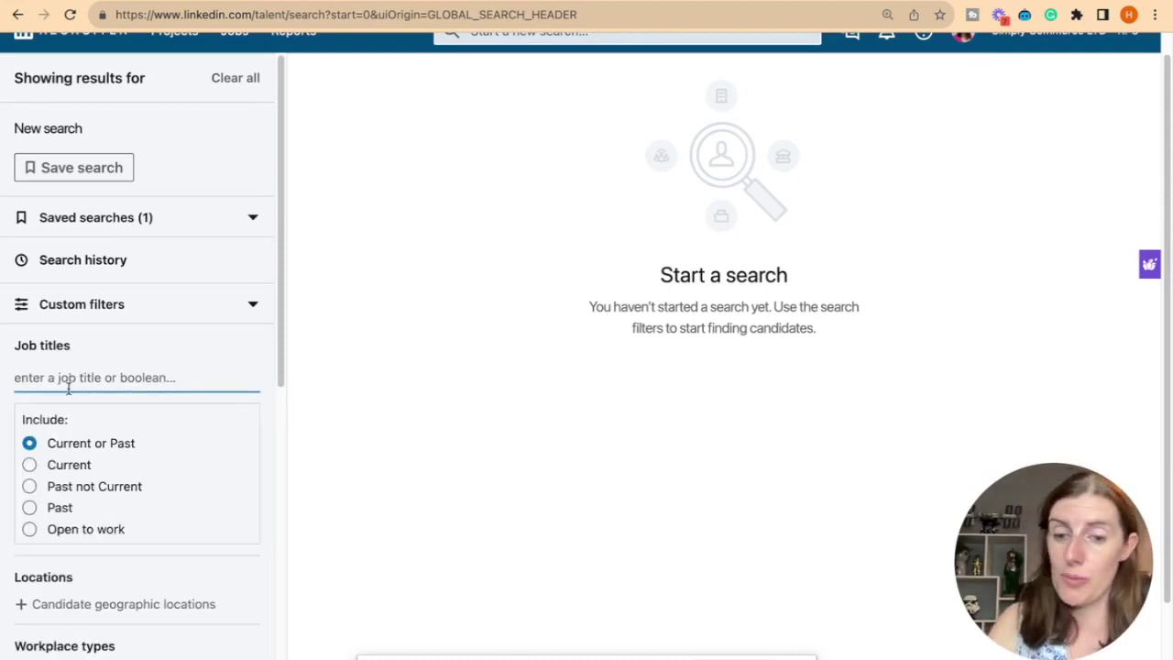
type("ex")
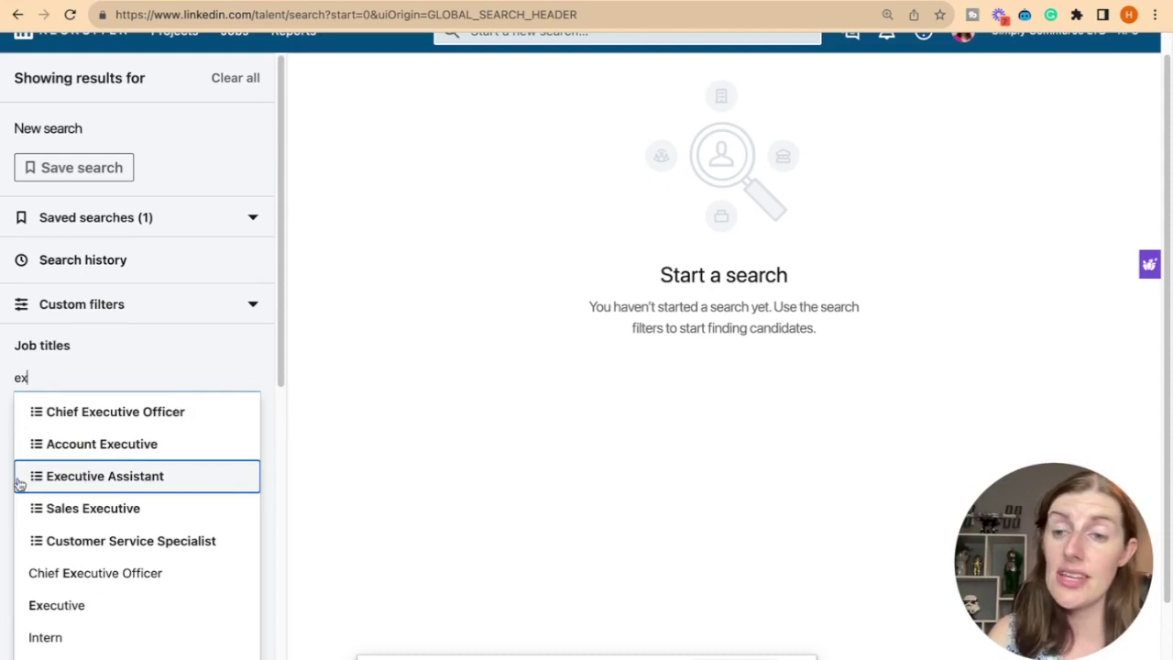
left_click(129, 486)
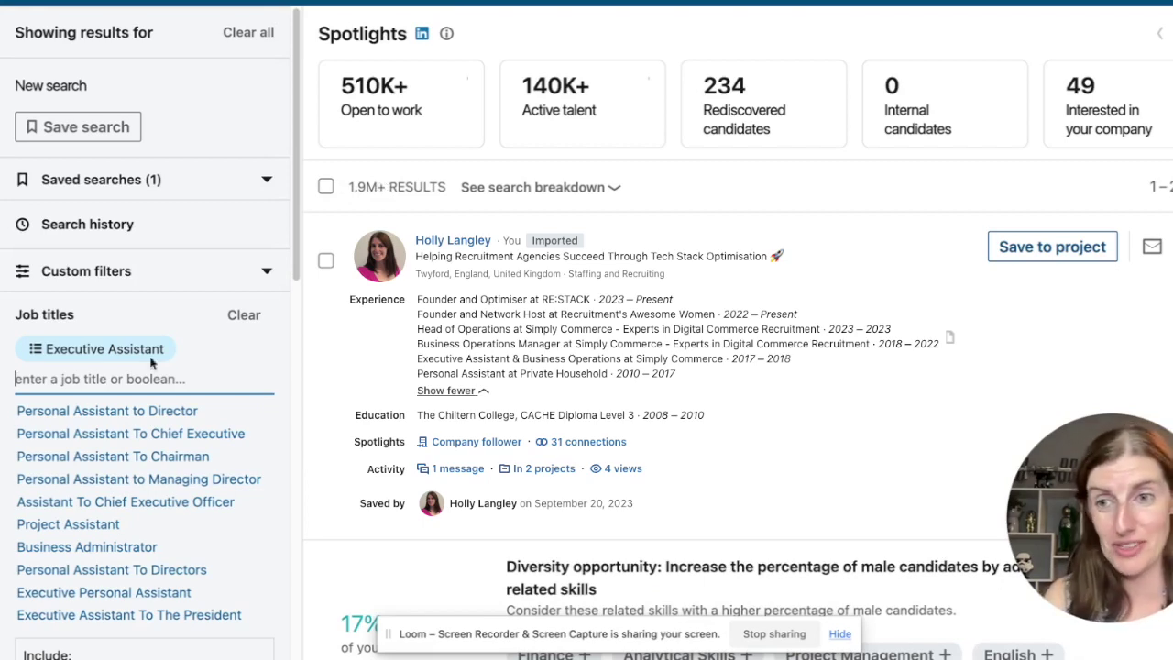
Step: Add London Area, United Kingdom as the search location
scroll(87, 440, "down", 3)
scroll(87, 445, "down", 5)
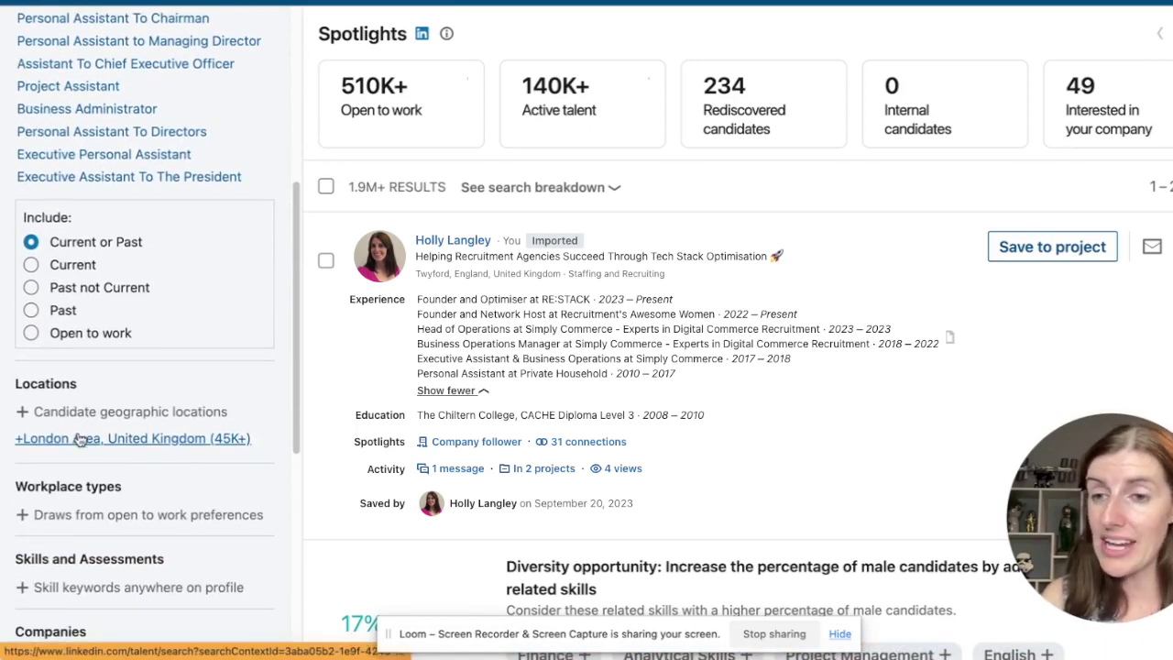
left_click(81, 439)
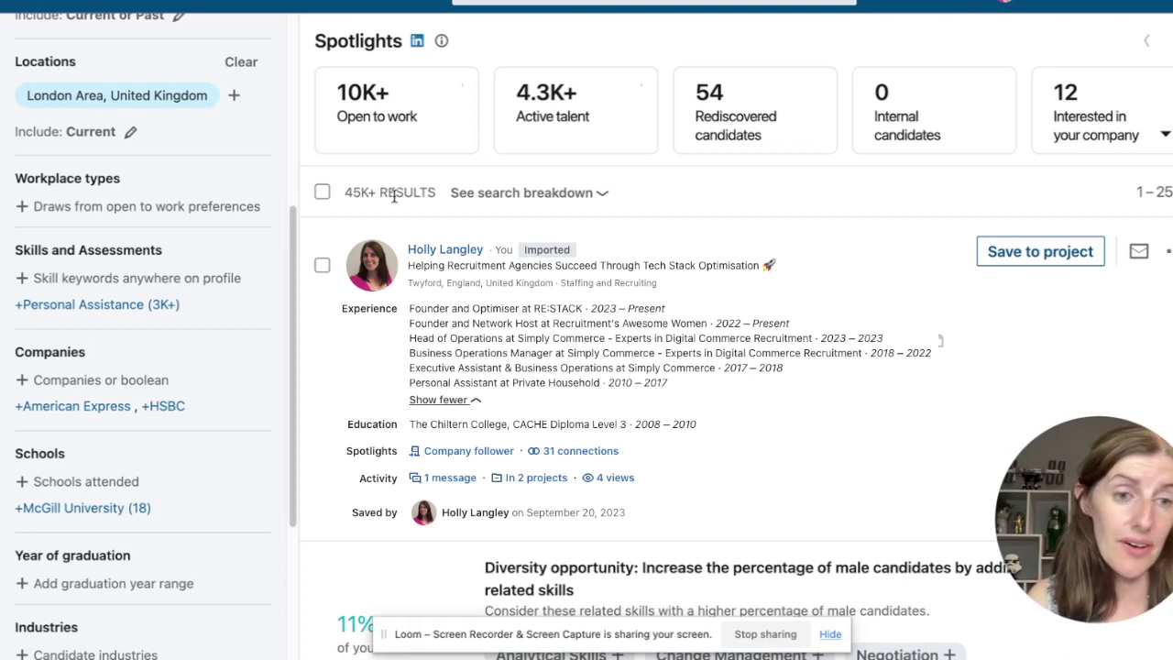
Step: Add an industry filter restricting results to Real Estate
scroll(118, 509, "down", 2)
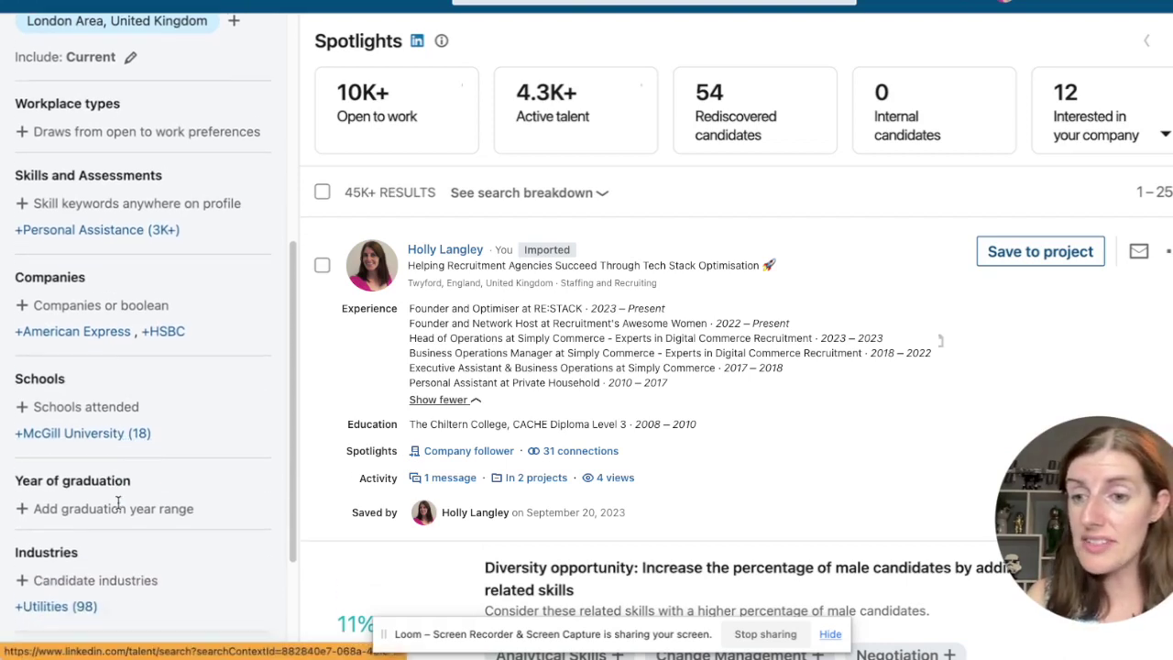
scroll(118, 509, "down", 1)
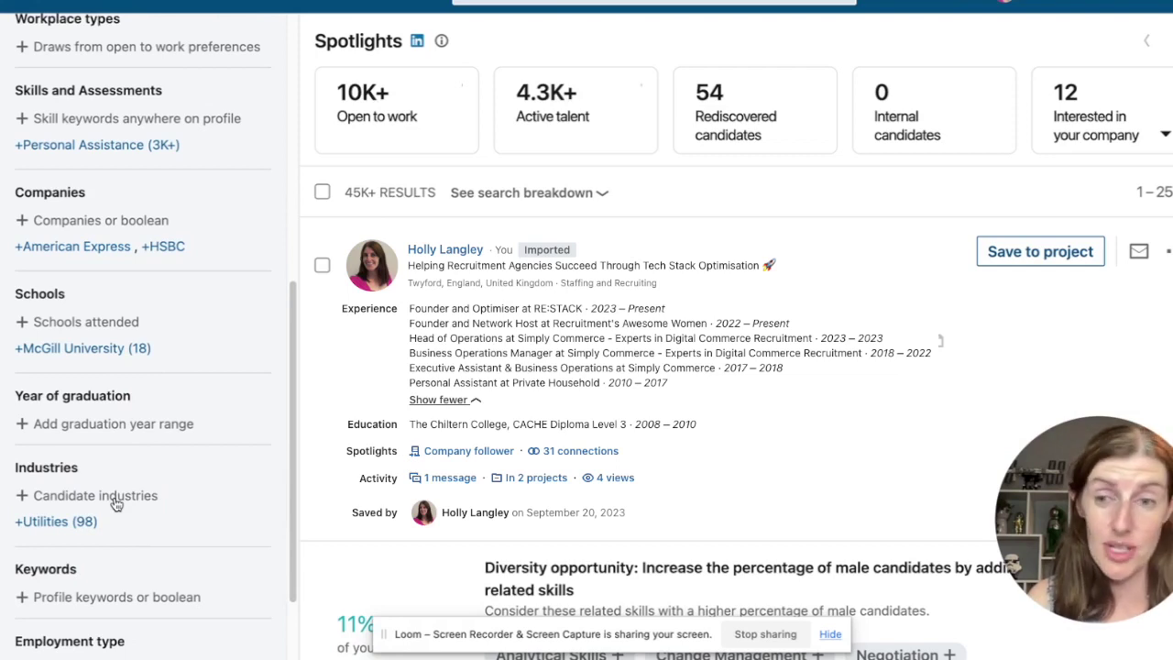
left_click(116, 500)
scroll(115, 500, "down", 2)
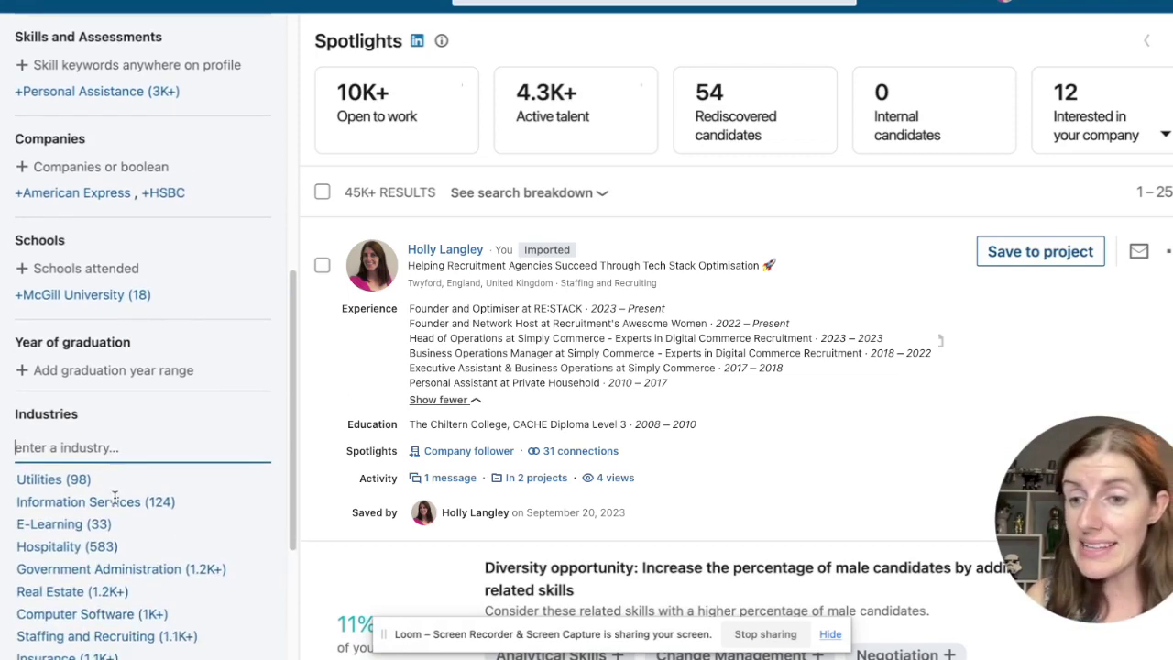
scroll(117, 503, "down", 1)
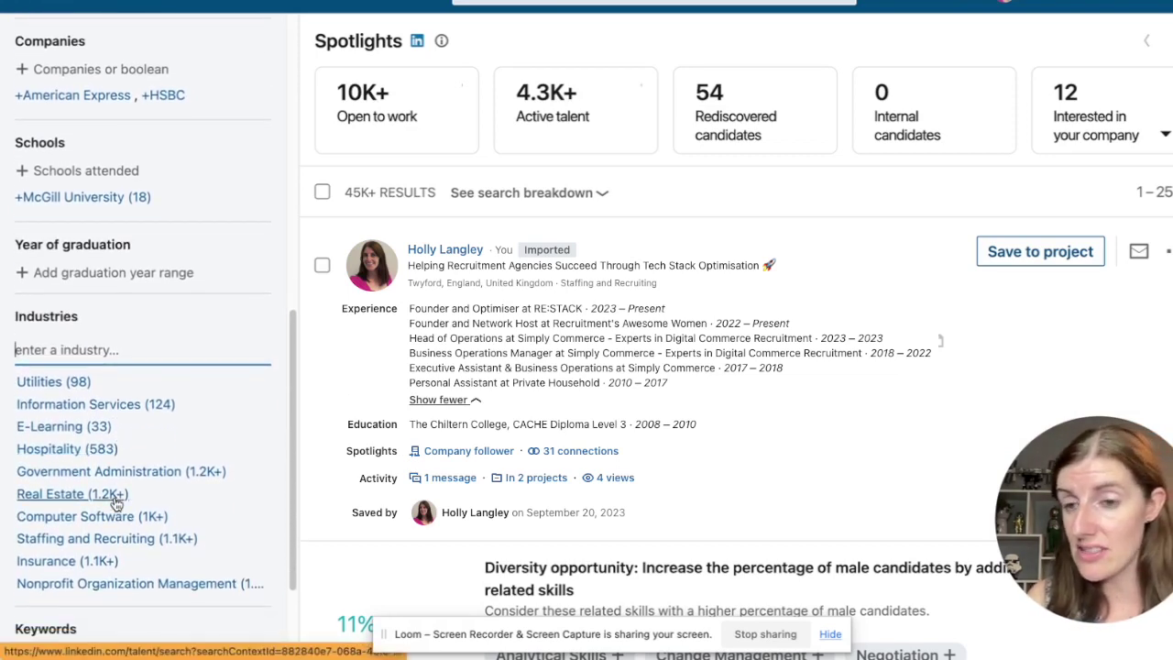
left_click(67, 493)
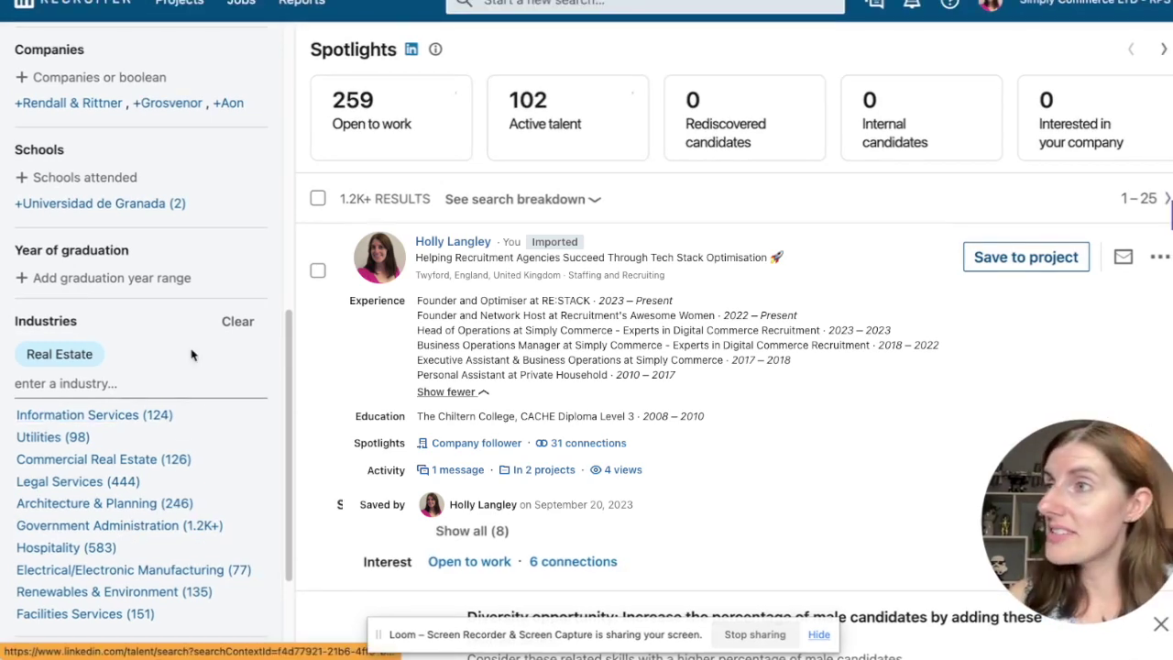
Step: Uncheck Hide previously viewed so previously viewed candidates appear in results
scroll(171, 419, "down", 6)
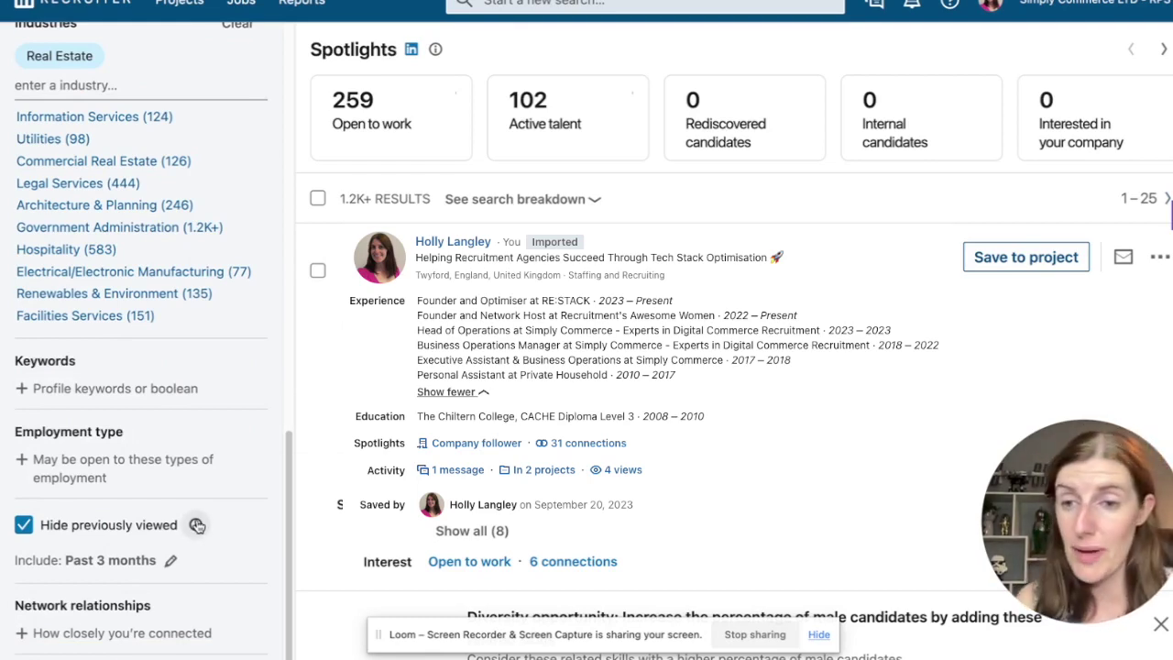
left_click(197, 524)
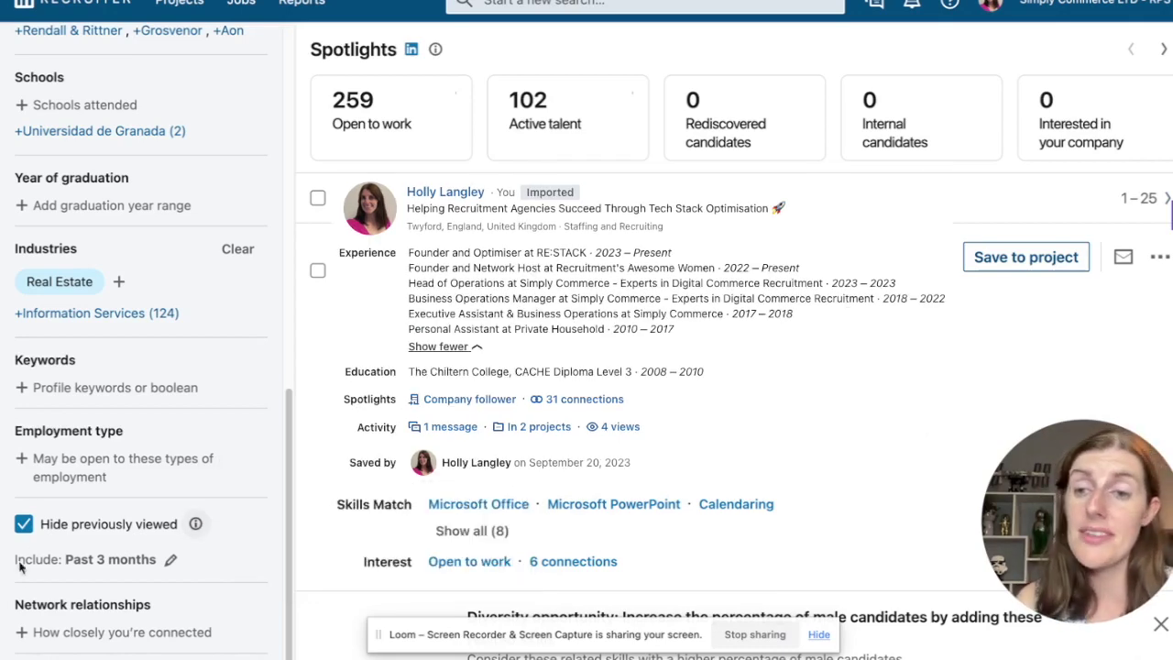
left_click(26, 528)
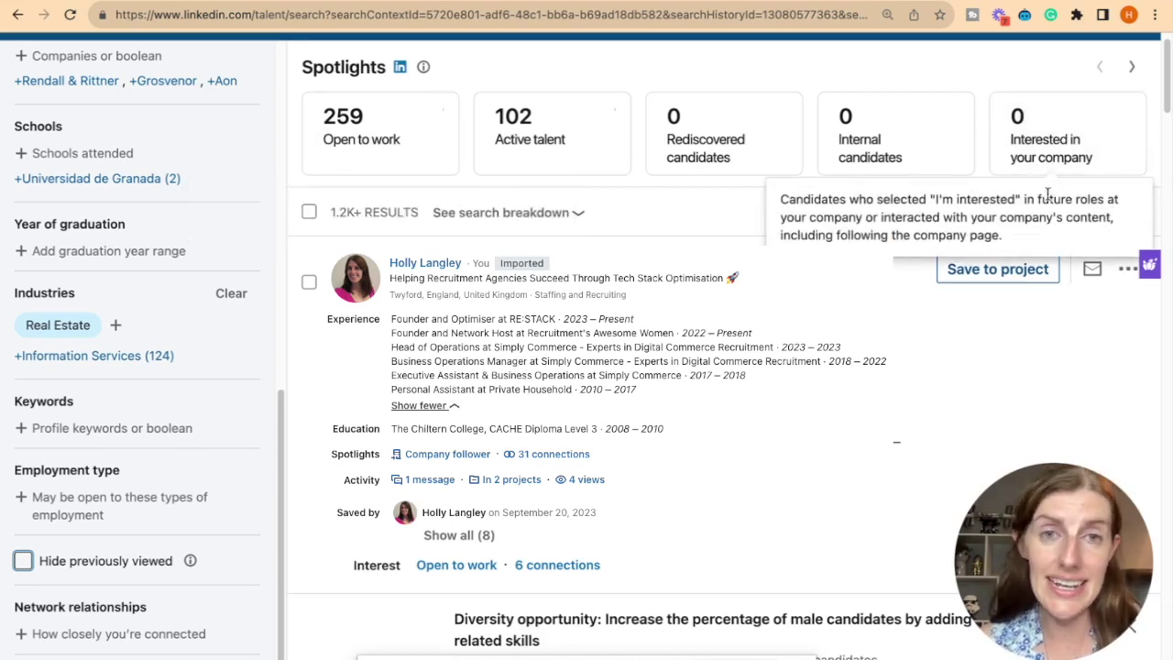
left_click(1132, 69)
Step: Browse the Spotlights carousel and narrow results to the Open to work spotlight (259)
left_click(1132, 68)
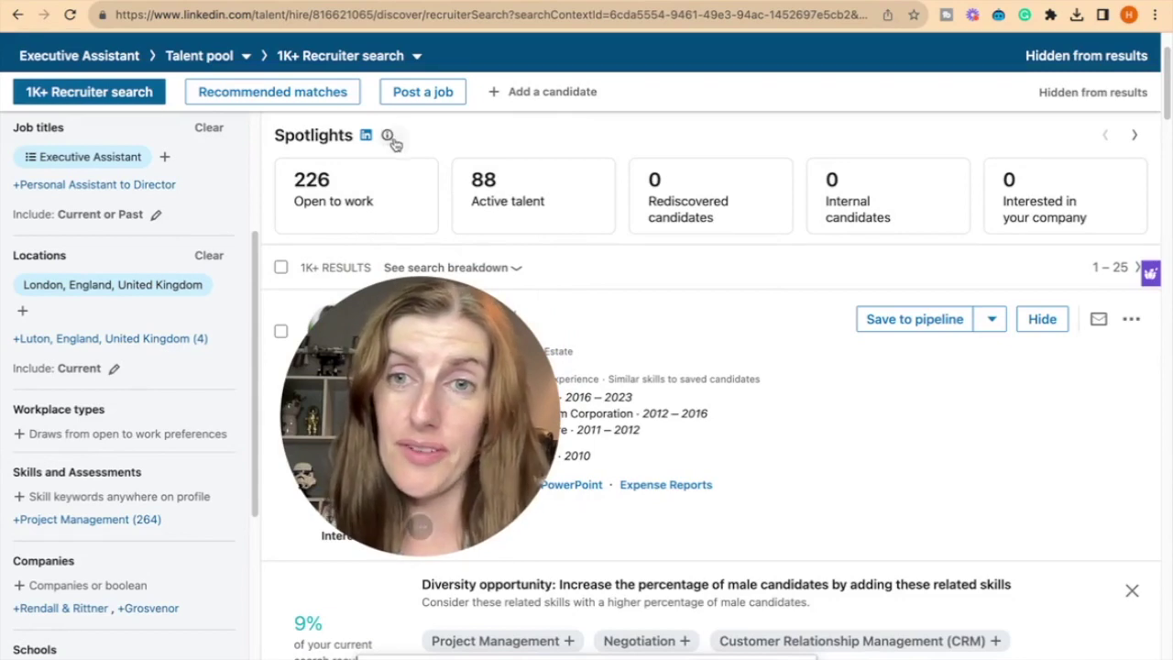
mouse_move(392, 199)
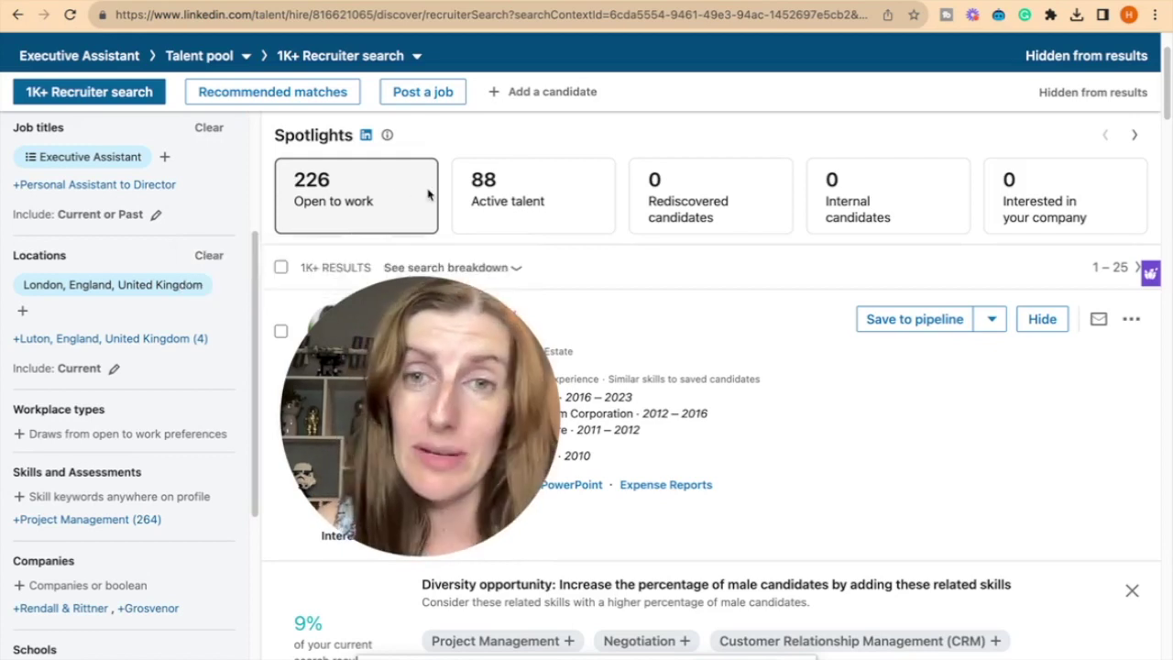
mouse_move(522, 184)
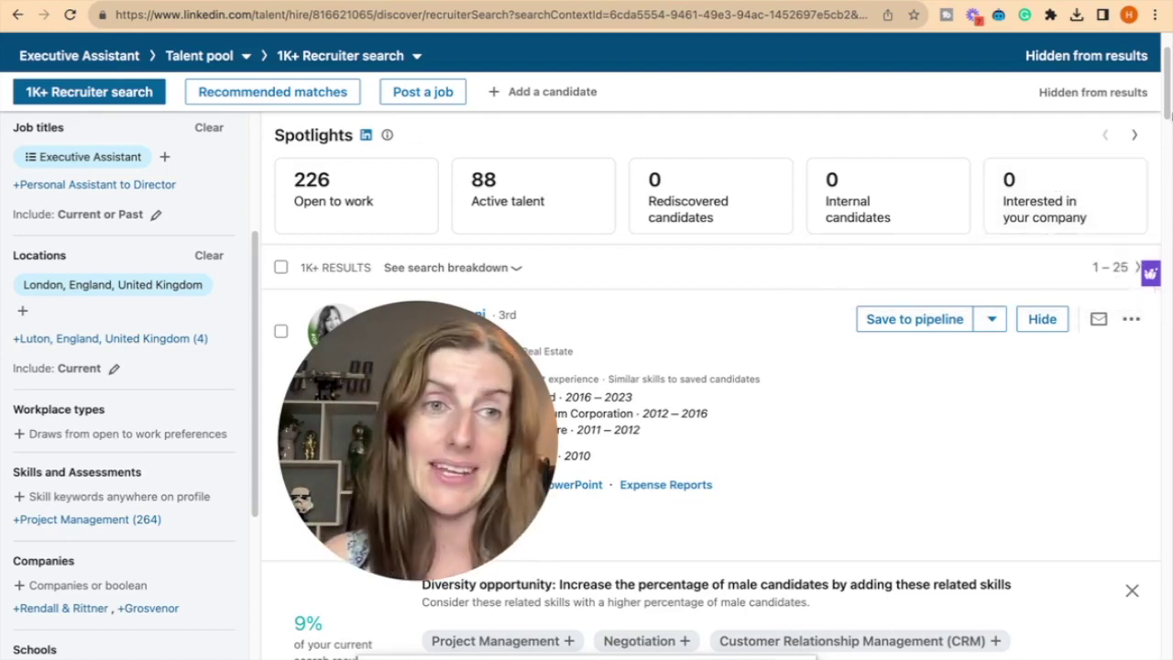
left_click(1137, 136)
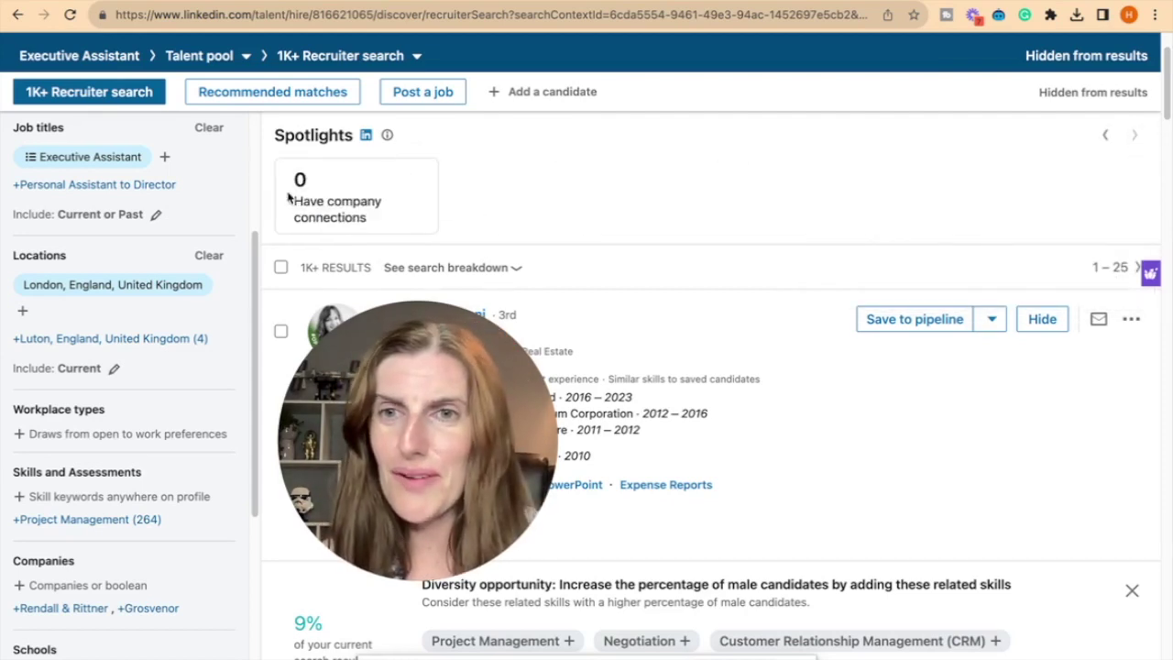
mouse_move(364, 172)
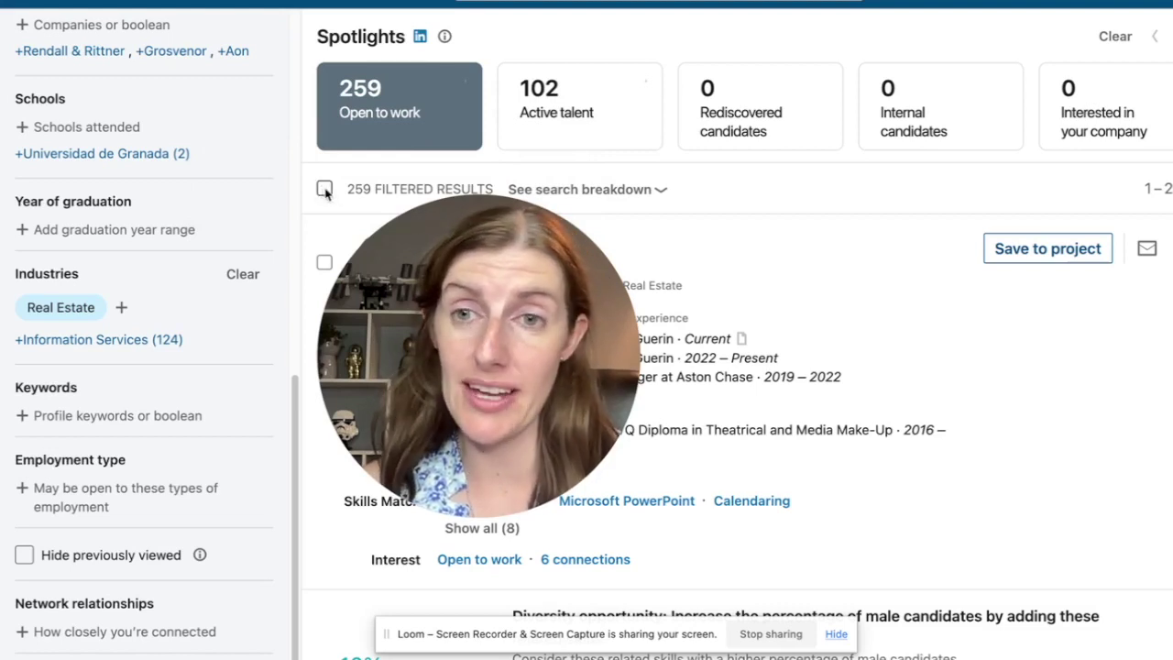
Step: Select all 25 candidates on the results page
scroll(751, 485, "down", 1)
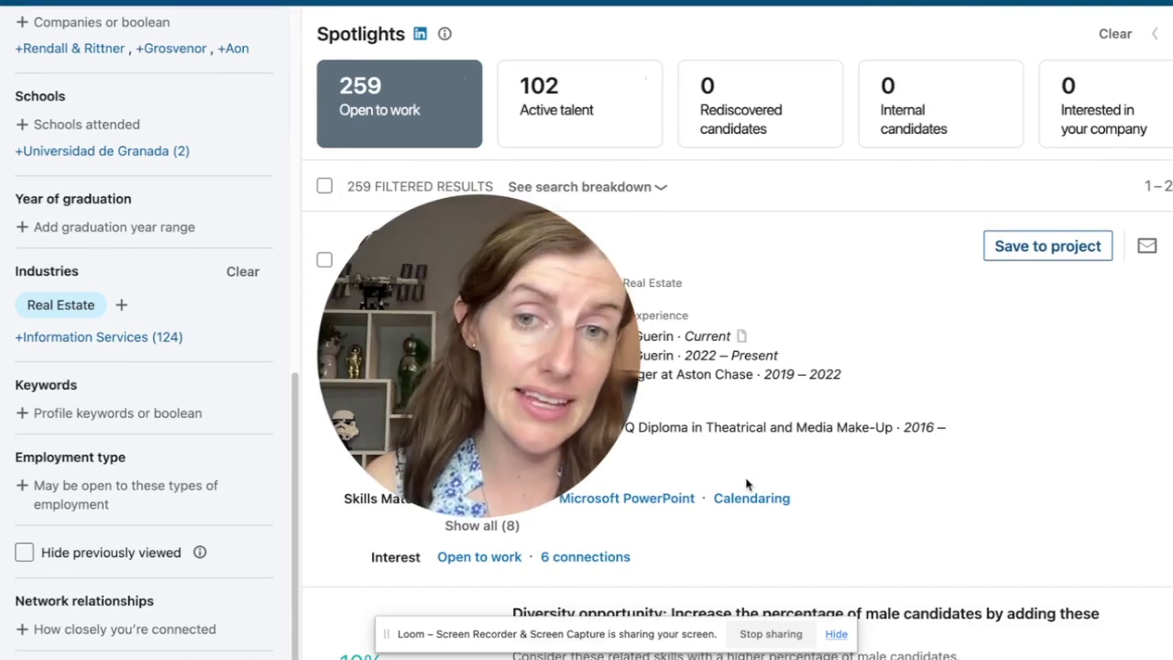
left_click(325, 186)
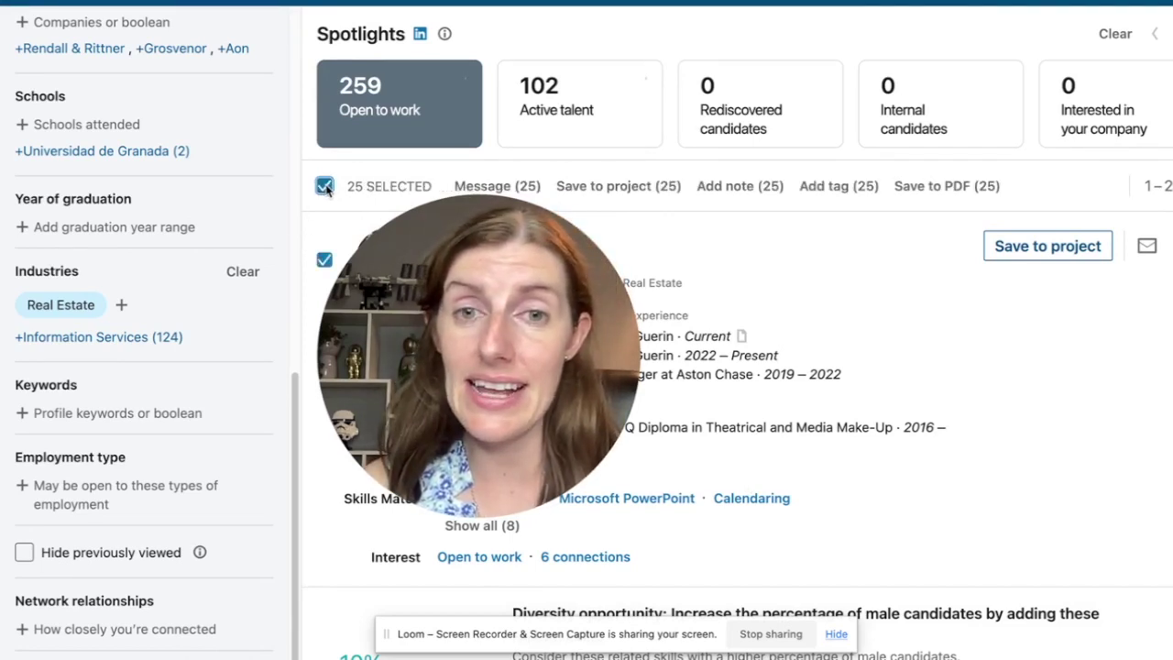
Step: Save the selected candidates into the existing Executive Assistant project
left_click(1077, 246)
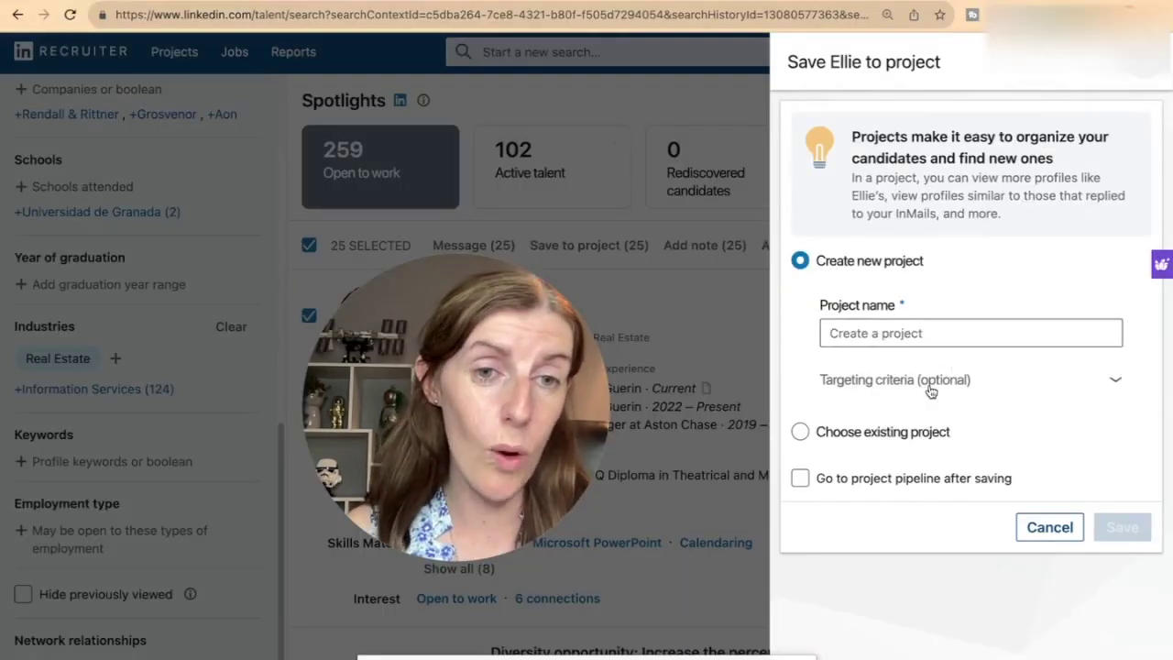
left_click(802, 431)
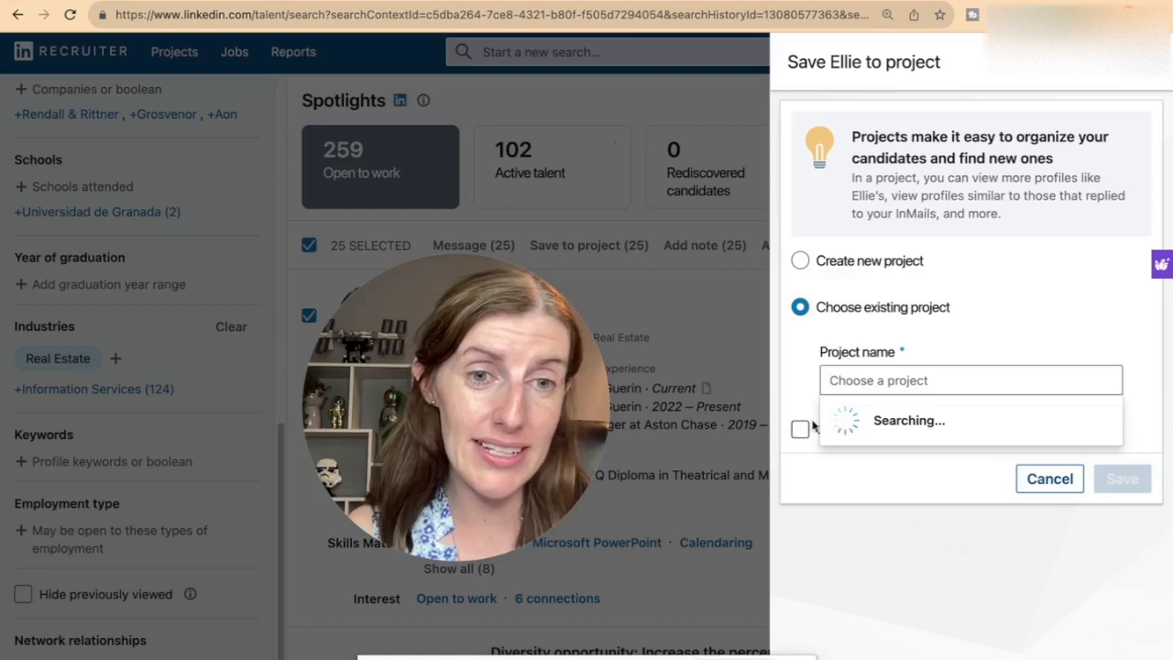
left_click(871, 463)
scroll(1125, 554, "down", 1)
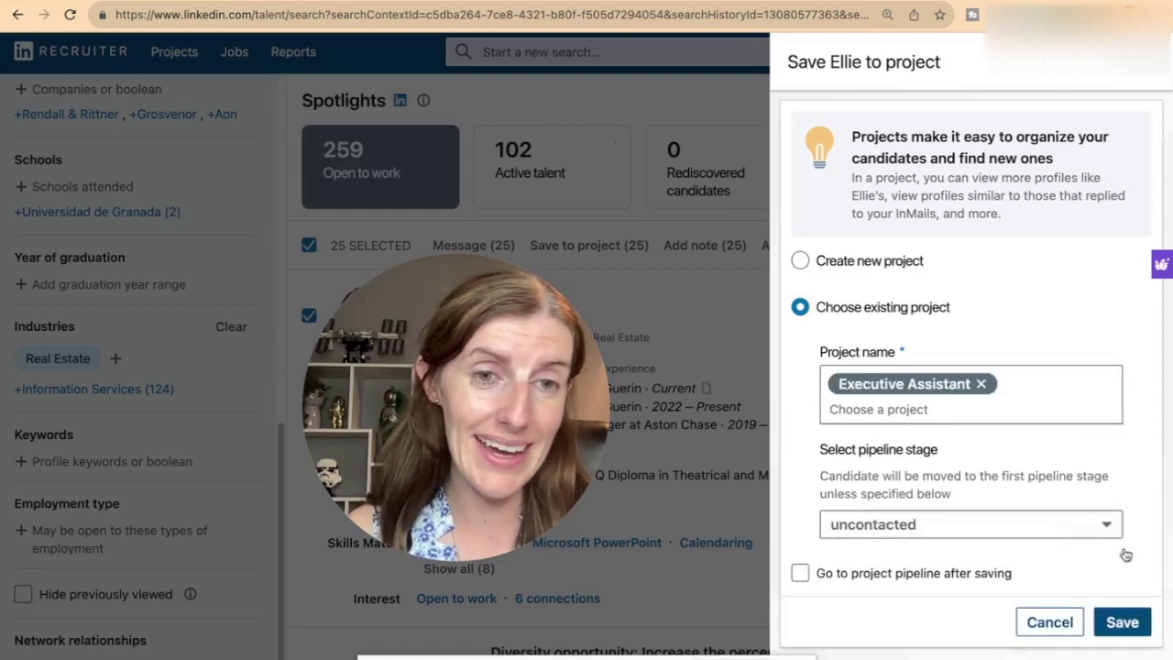
left_click(1112, 623)
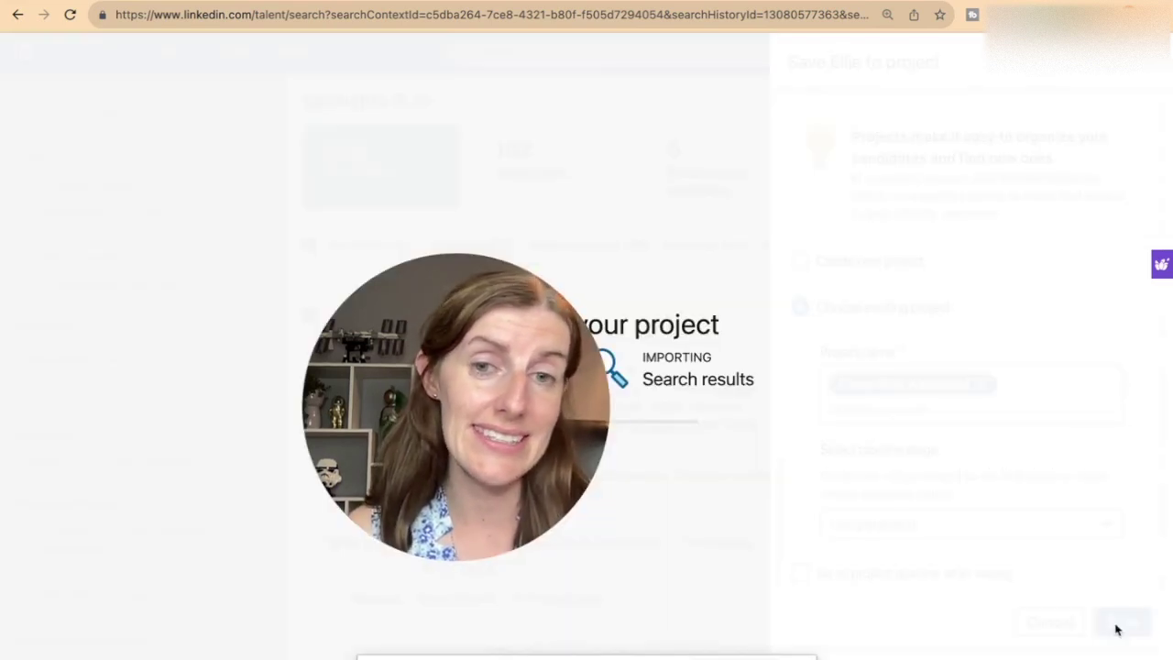
Step: Add the Active talent and Rediscovered candidates spotlight filters to the search
left_click(506, 163)
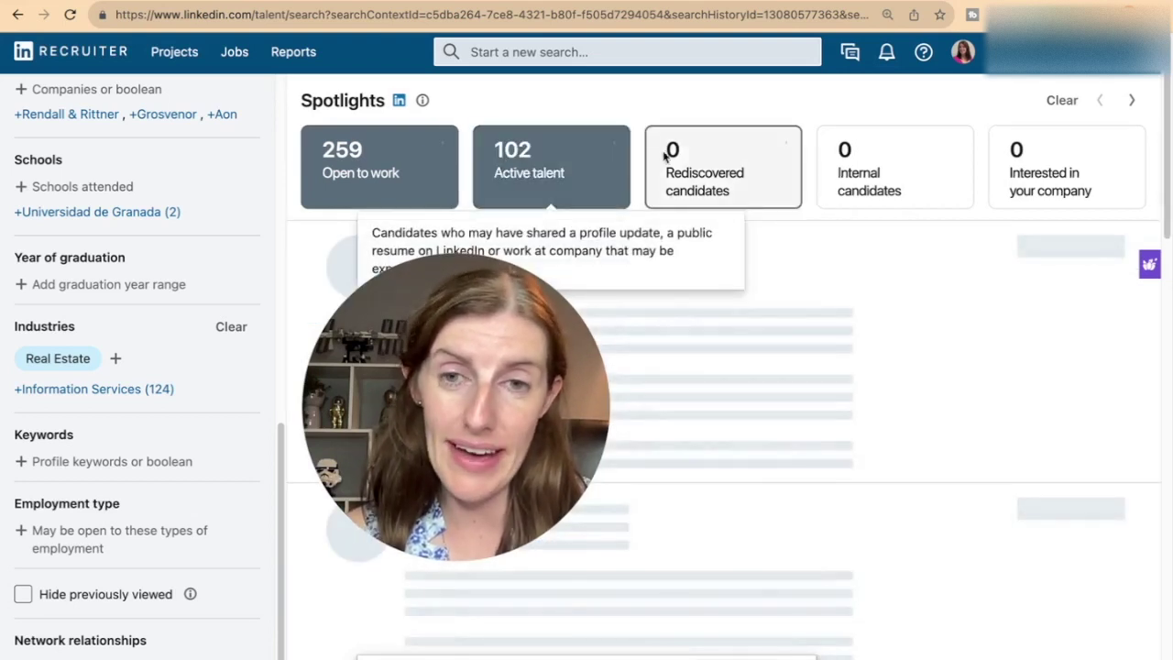
left_click(685, 175)
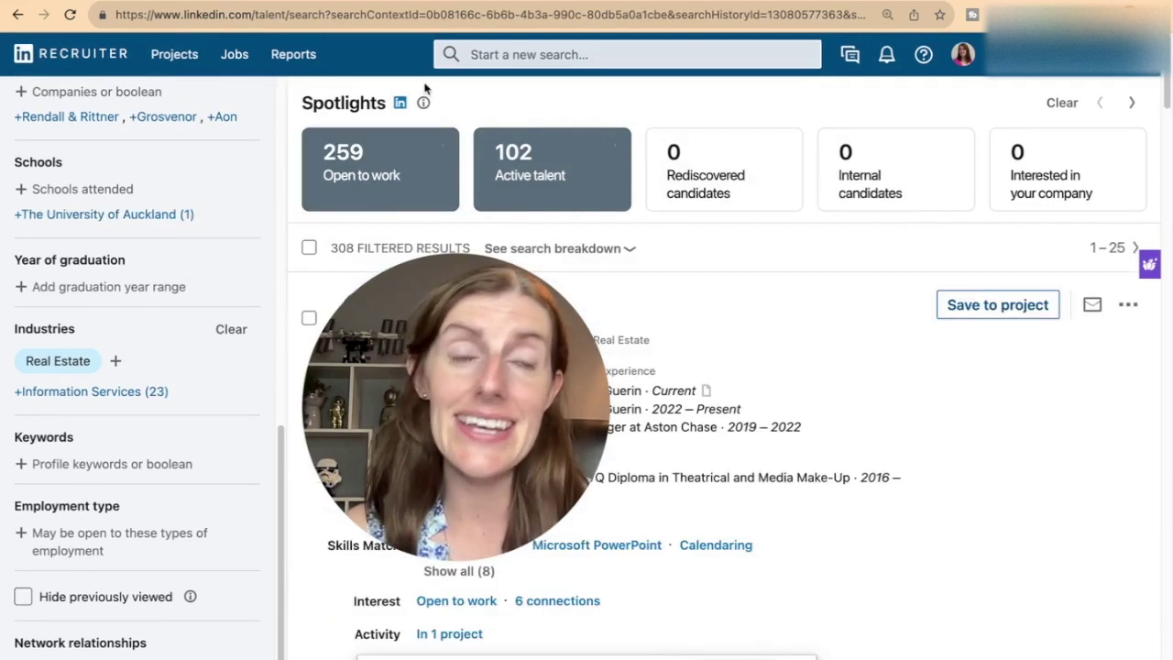
mouse_move(516, 151)
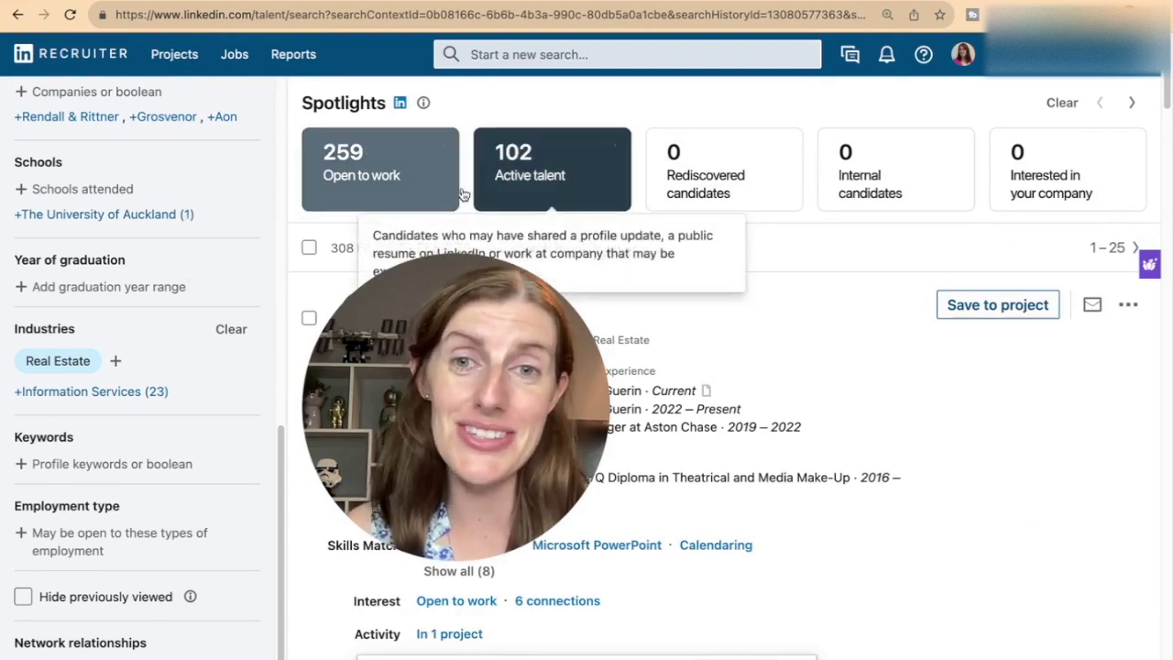
mouse_move(515, 207)
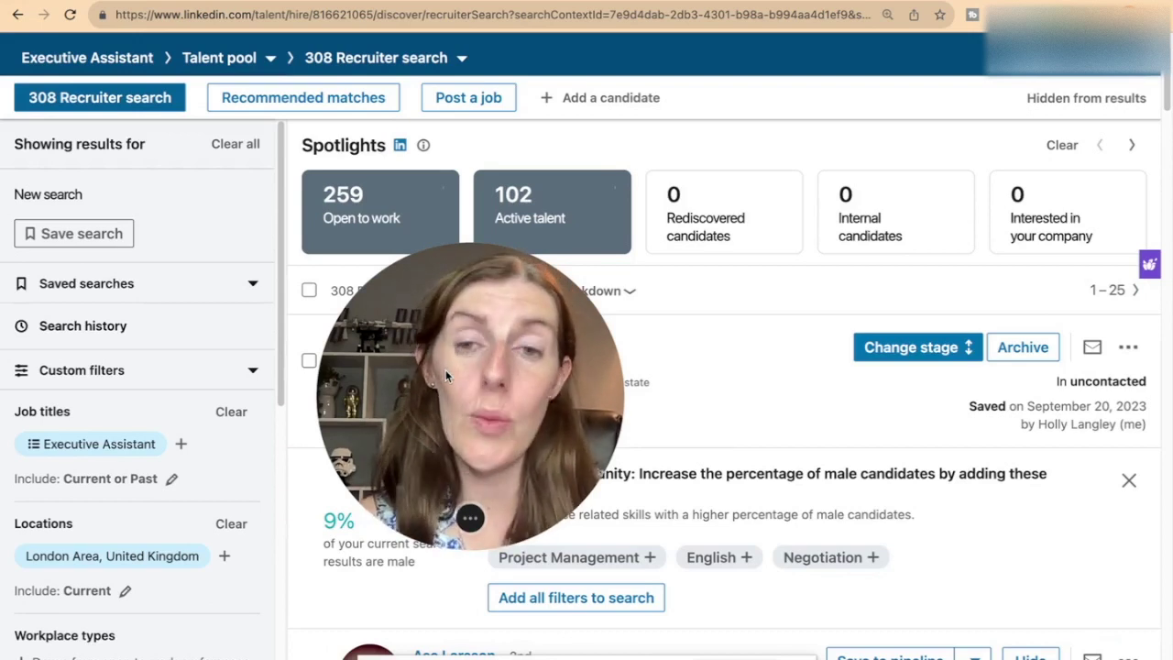
mouse_move(106, 443)
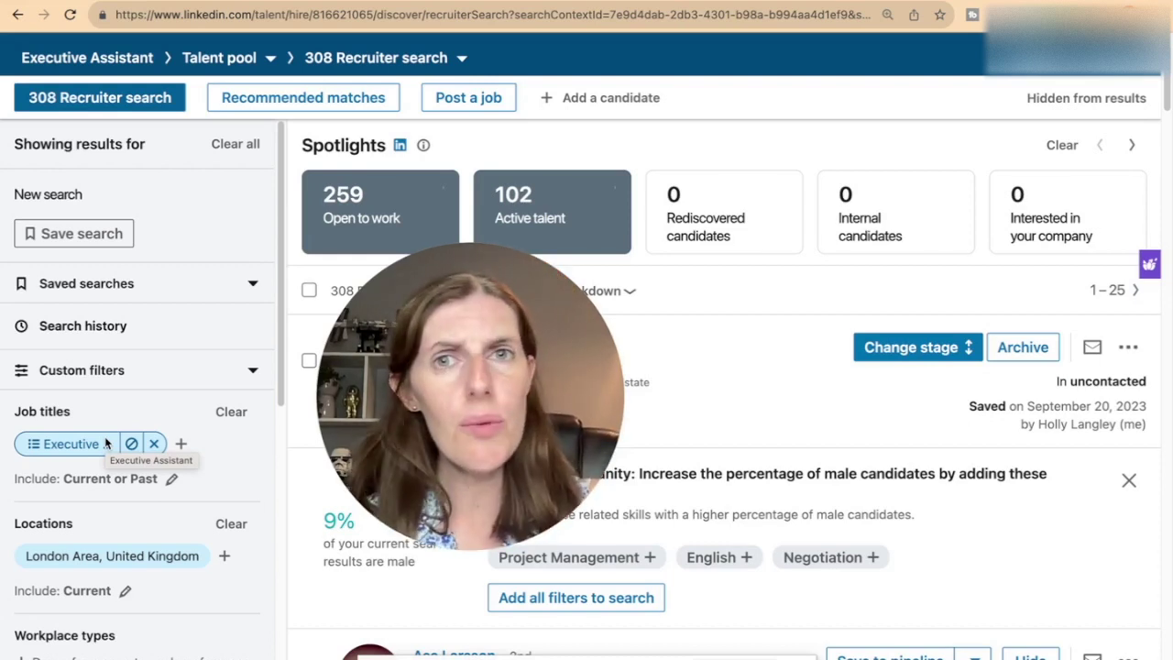
left_click(60, 236)
Step: Save the search as 'Executive Assistant' with alerts on, then expand the Saved searches list
type("Executive Assistant")
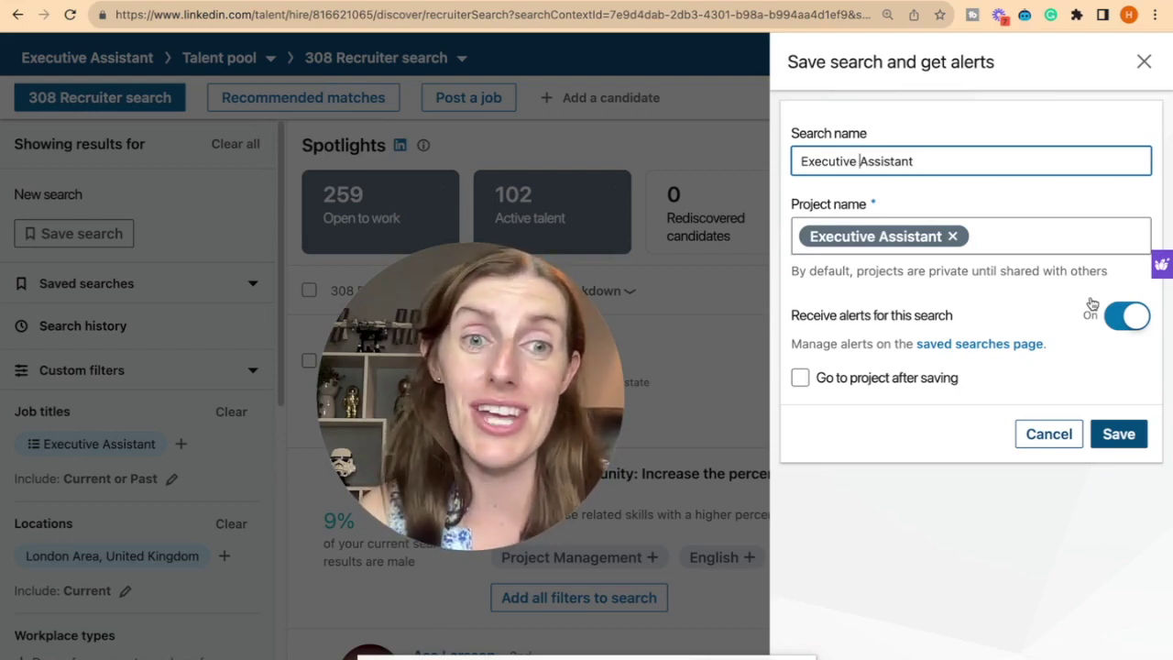
left_click(1120, 435)
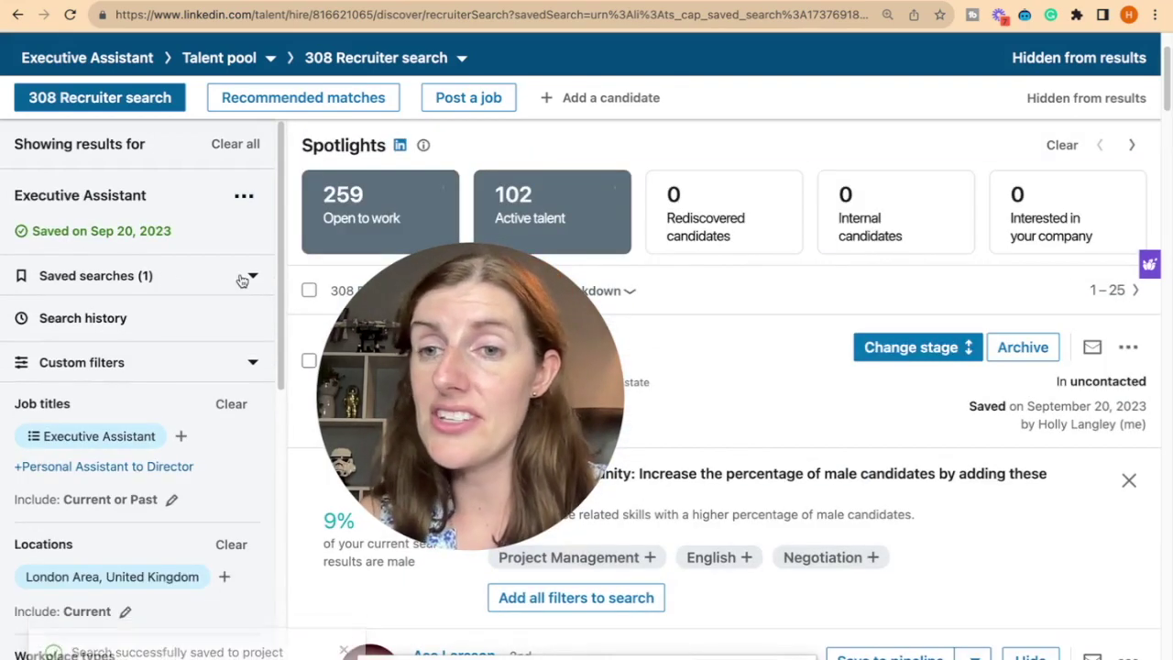
left_click(249, 278)
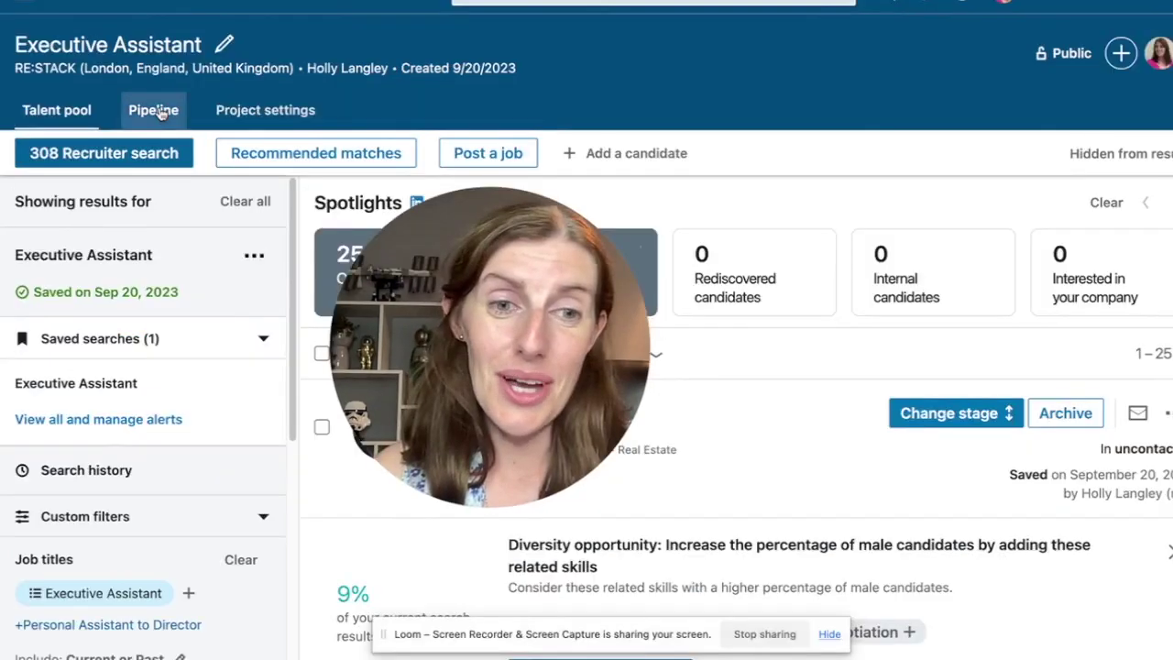
Step: Open the Executive Assistant pipeline and look over its two uncontacted candidates
left_click(162, 110)
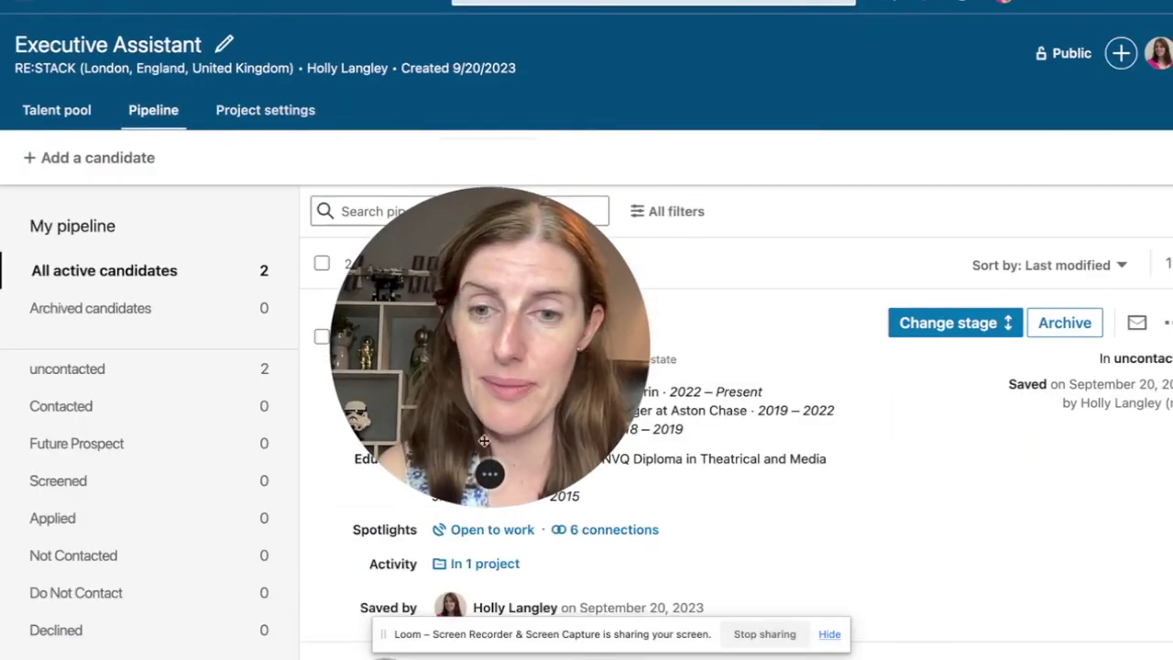
scroll(698, 515, "down", 2)
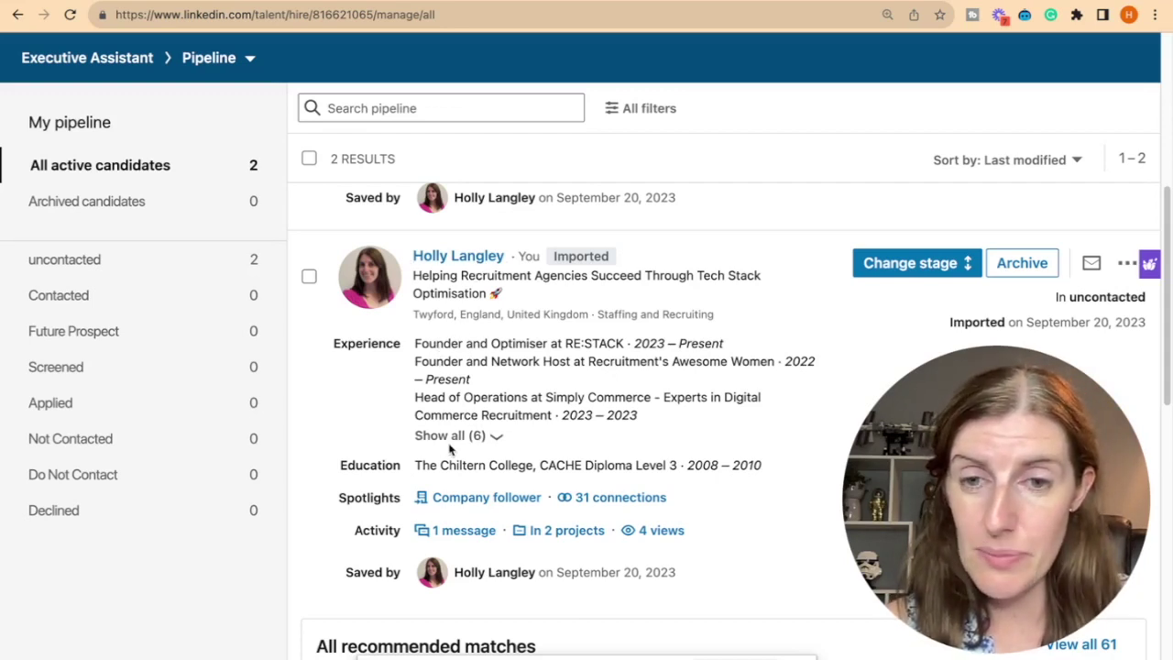
mouse_move(450, 536)
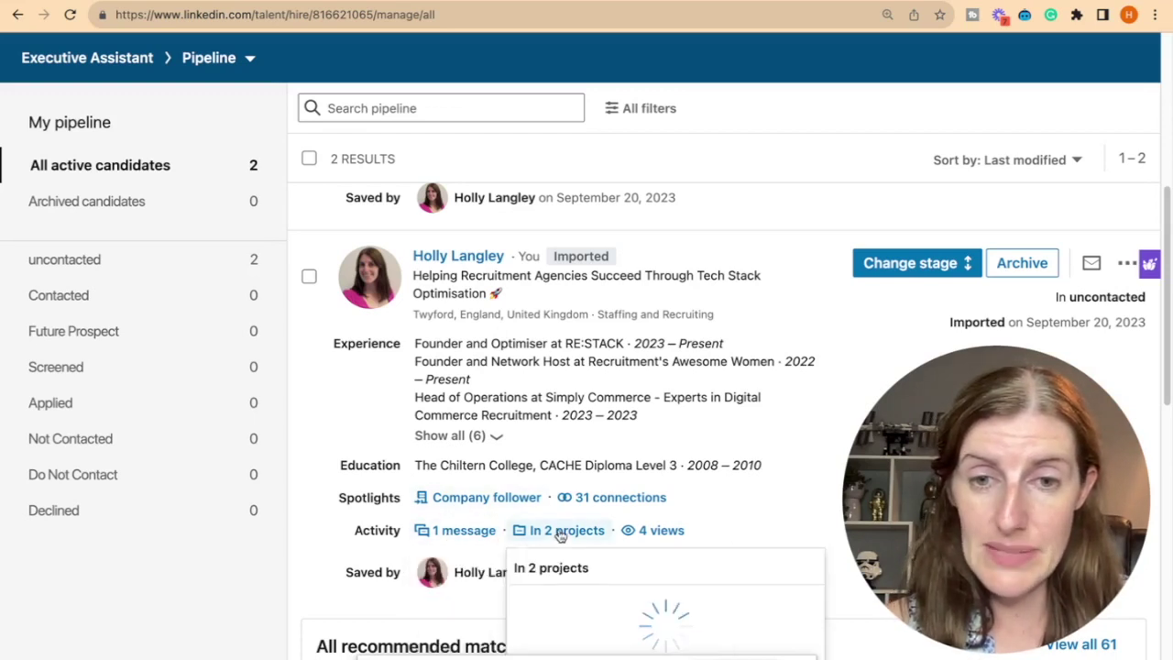
mouse_move(641, 539)
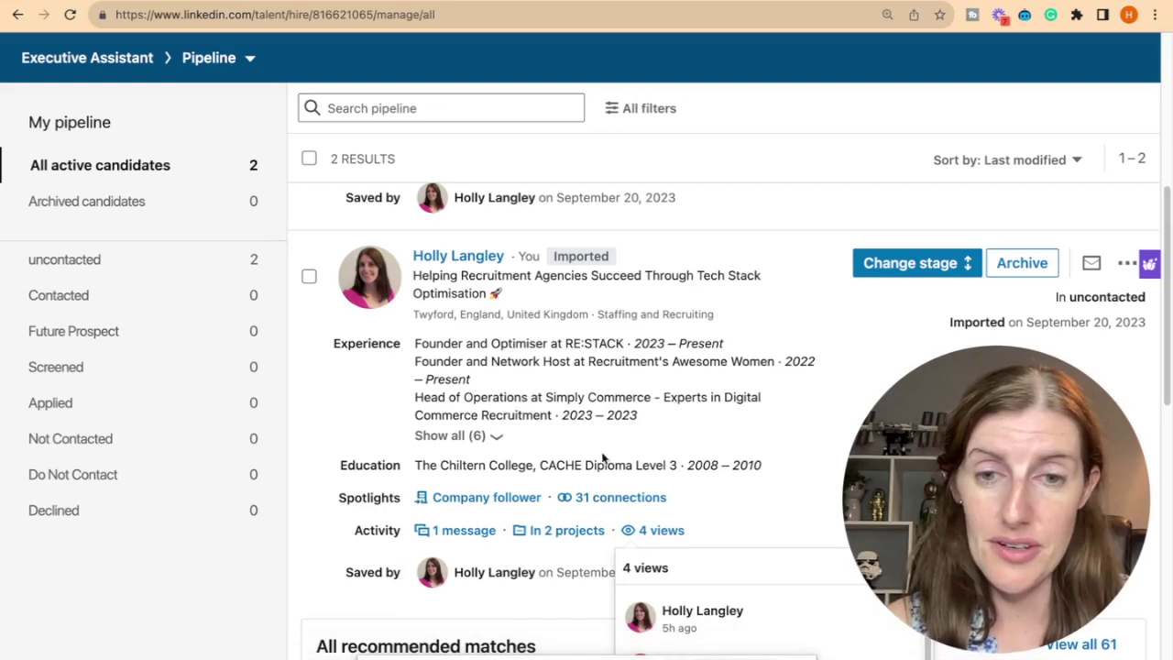
Step: Open the candidate's profile and begin a note with 'Salary' and 'Expected Salary' lines
left_click(1061, 270)
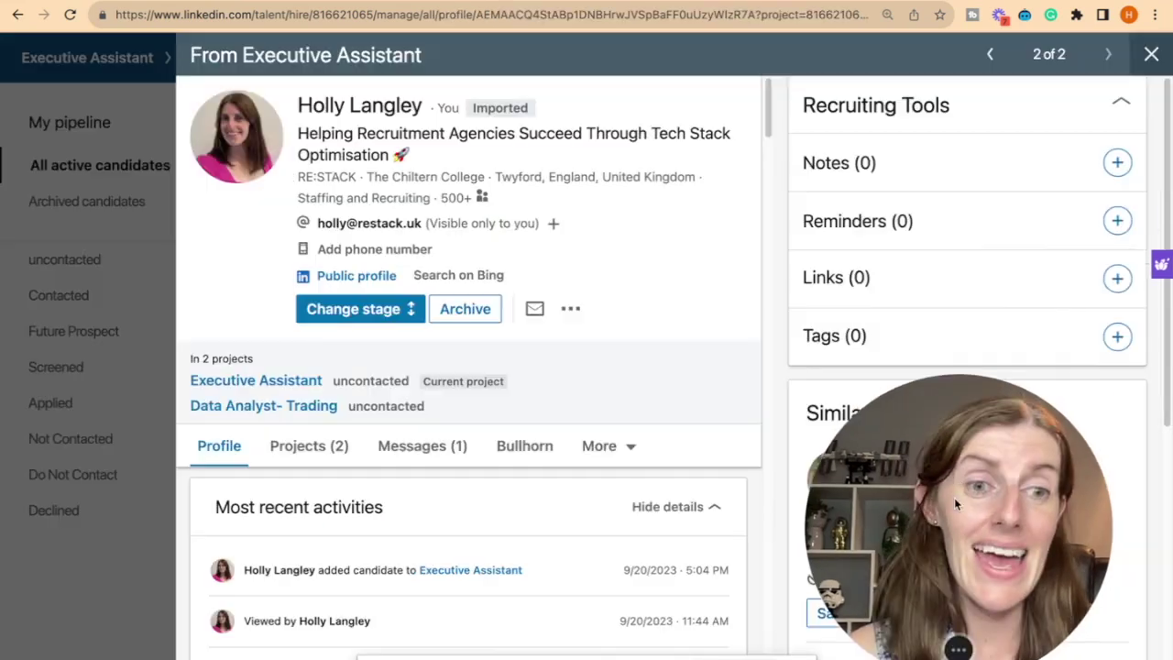
left_click(1118, 165)
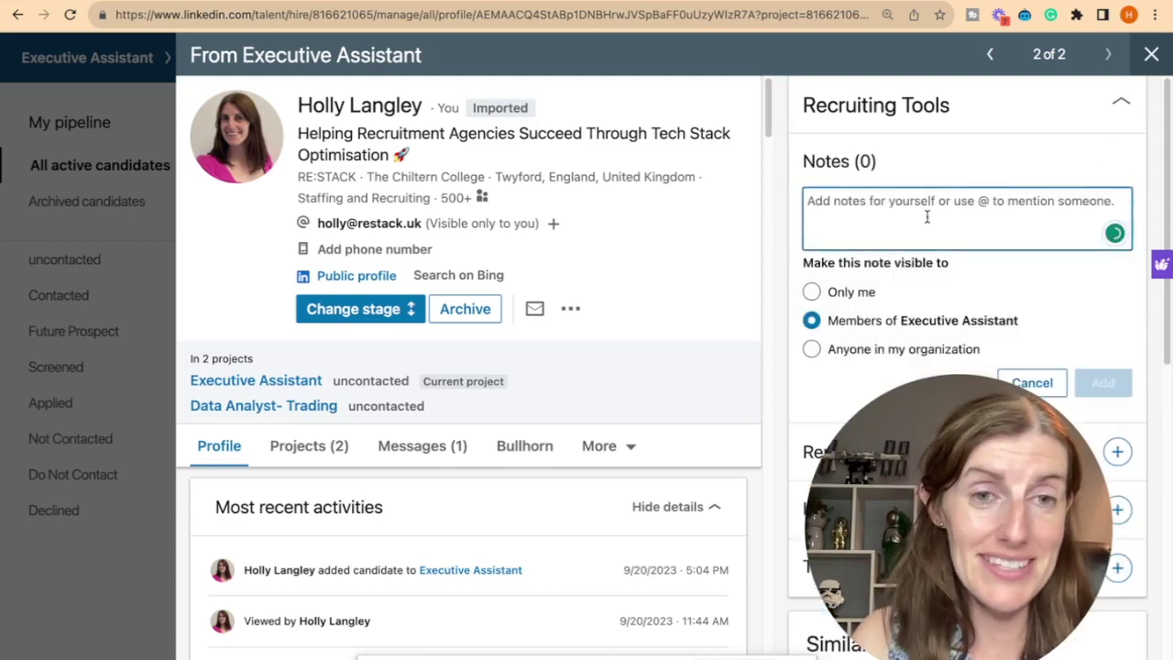
type("Salary")
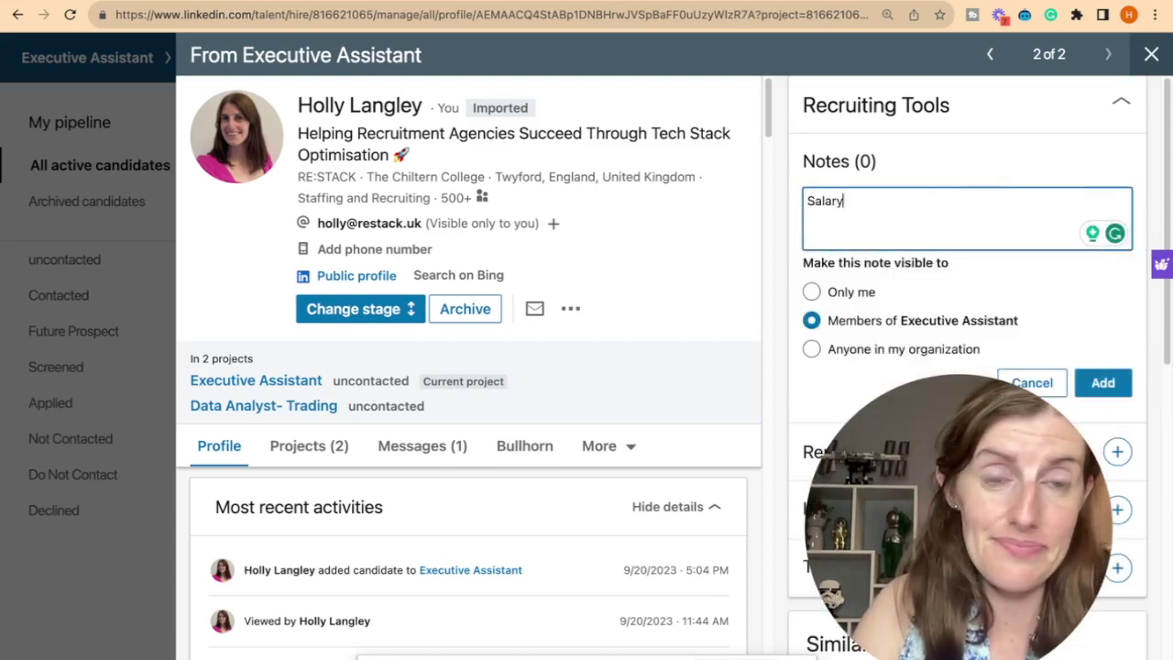
key("Return")
type("S")
key("BackSpace")
type("Ex")
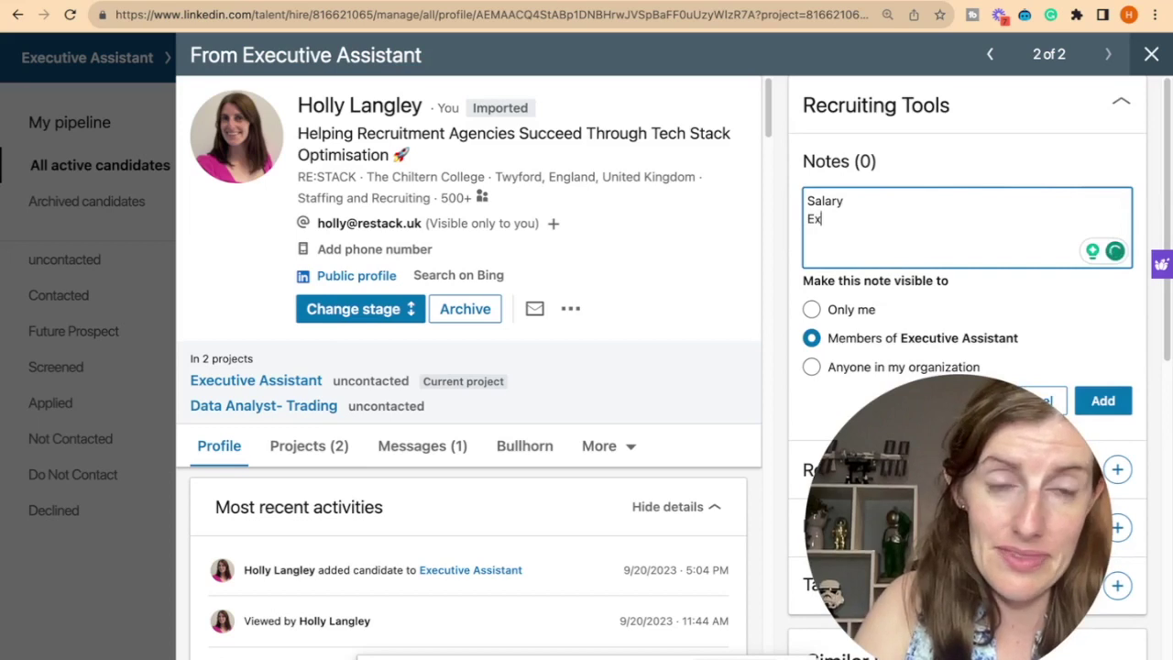
type("pected Sa")
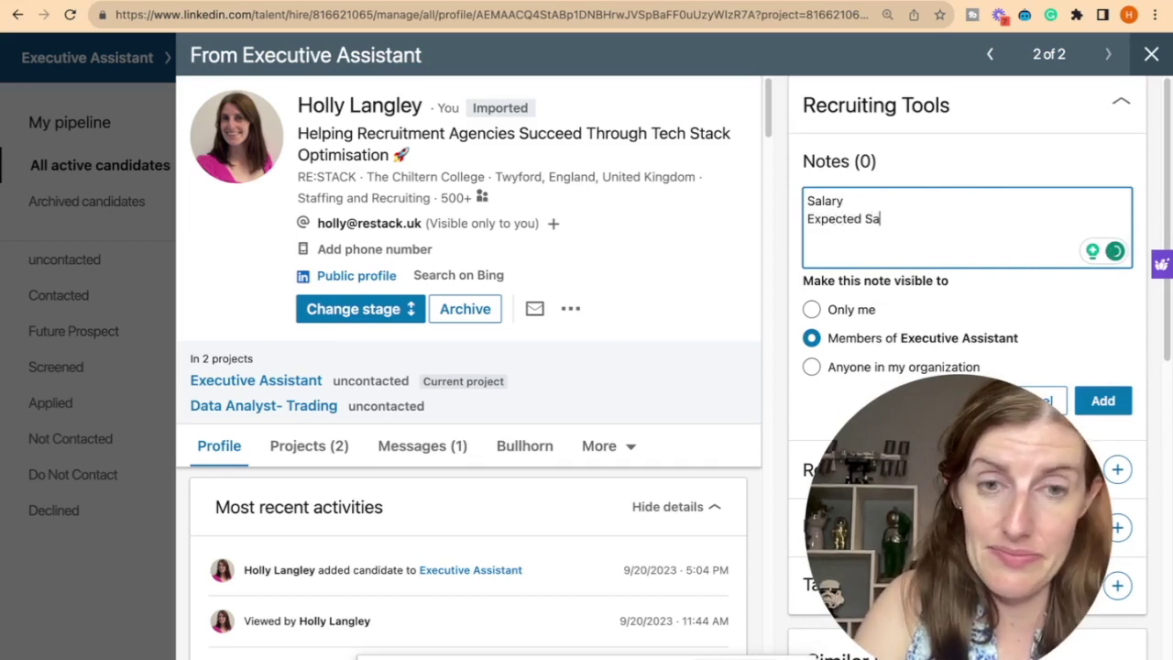
type("lary")
key("Return")
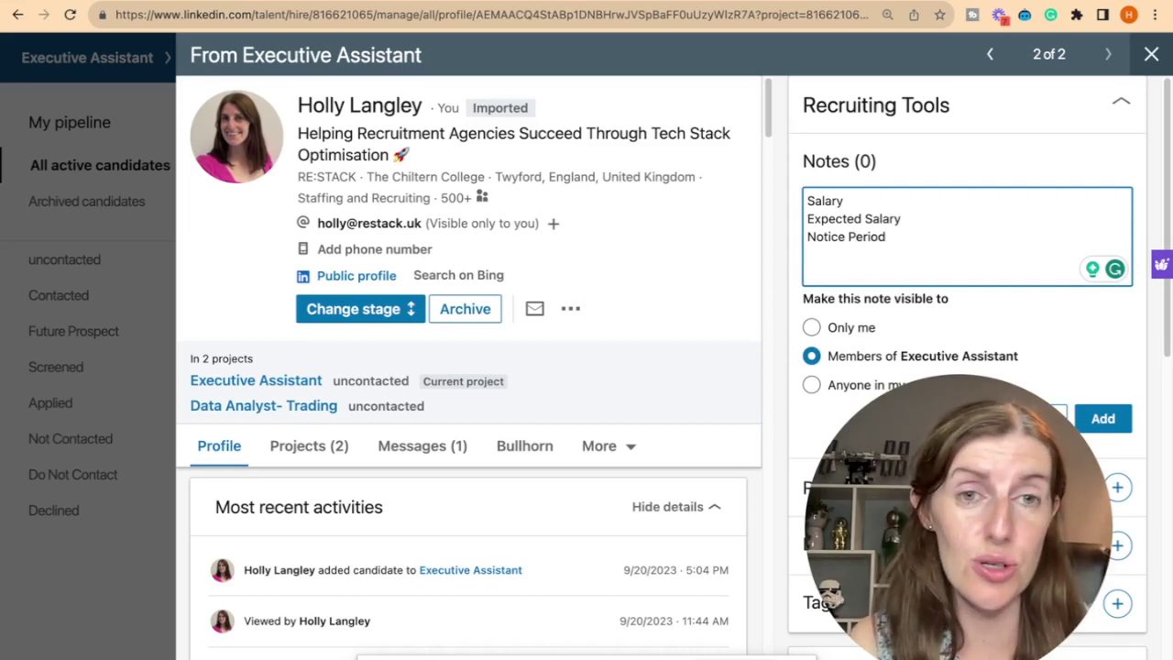
Step: Finish the note, set visibility to Anyone in my organization, and add it
left_click(844, 200)
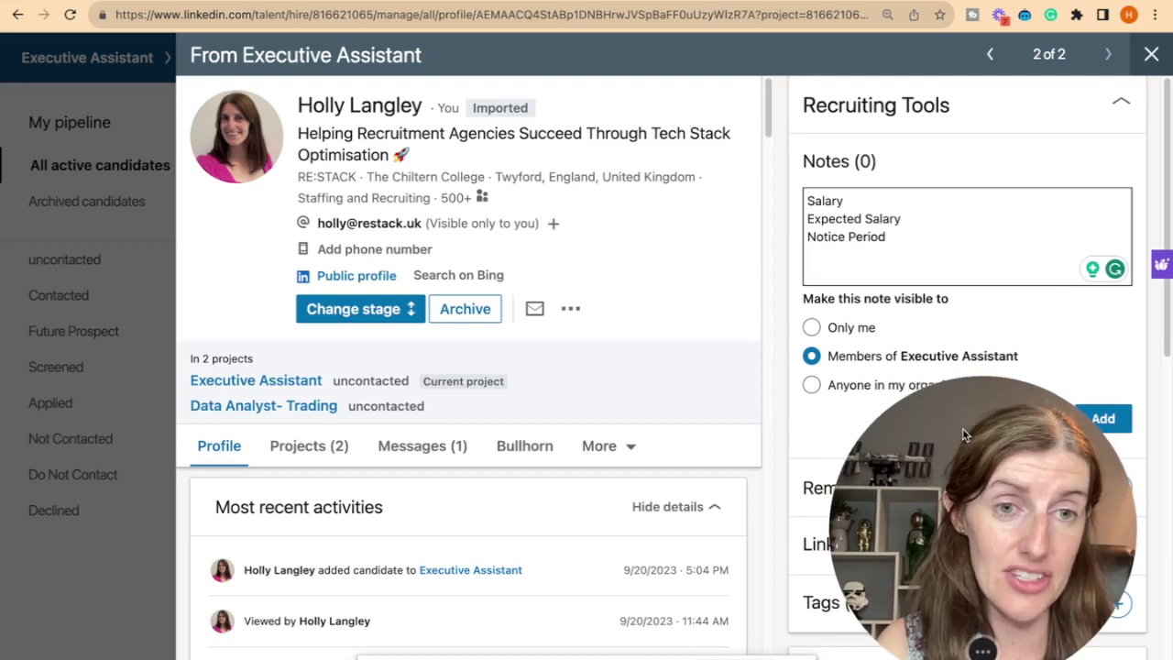
left_click(811, 385)
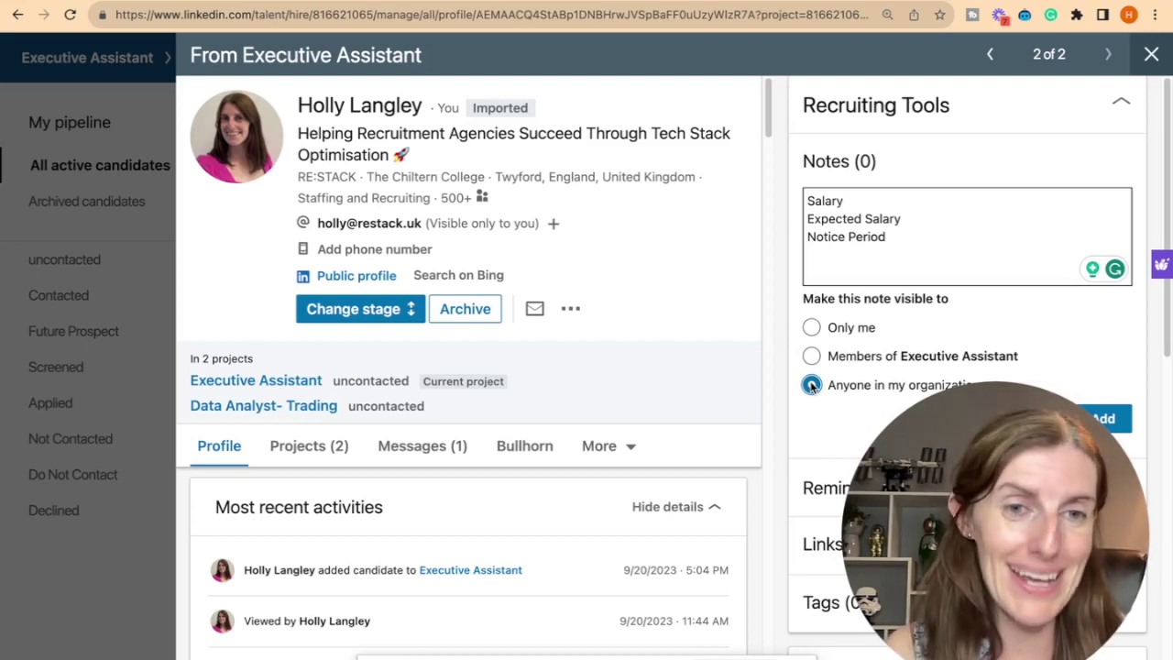
left_click(1127, 418)
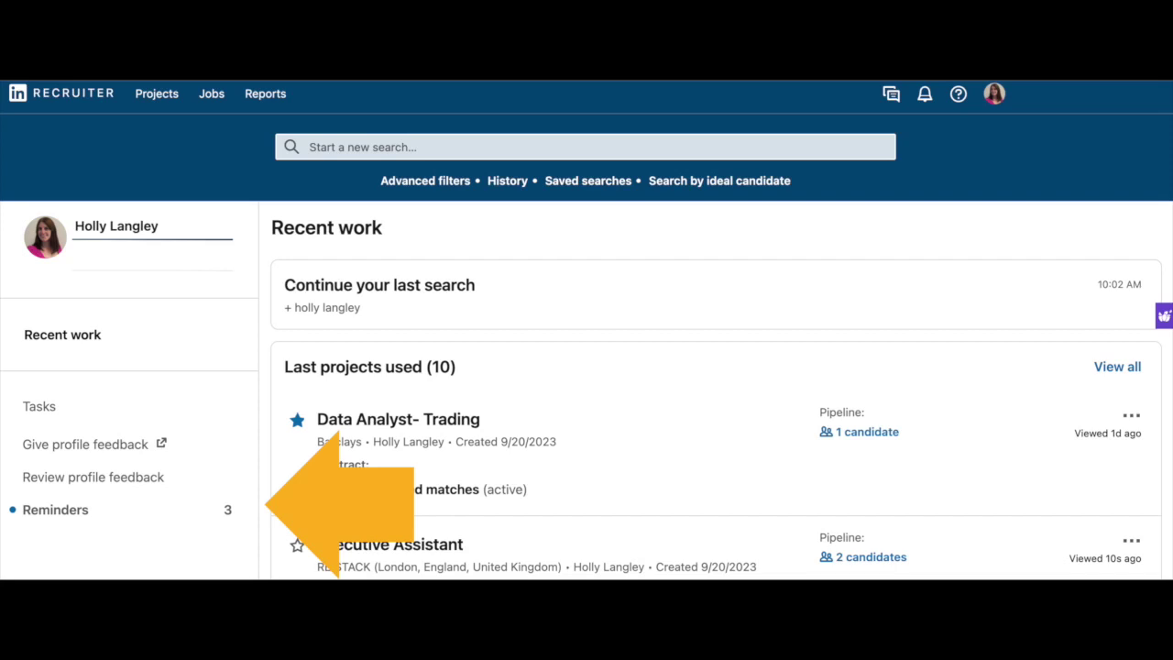
Step: Open the Reminders list from the Recruiter home page
left_click(54, 510)
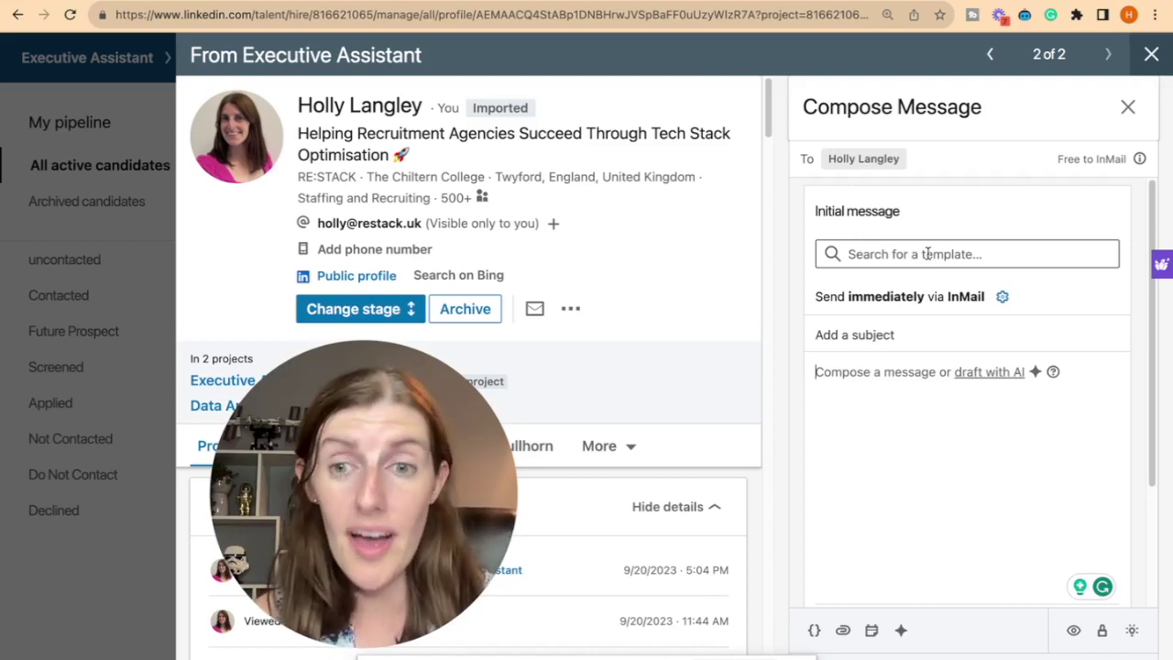
left_click(849, 437)
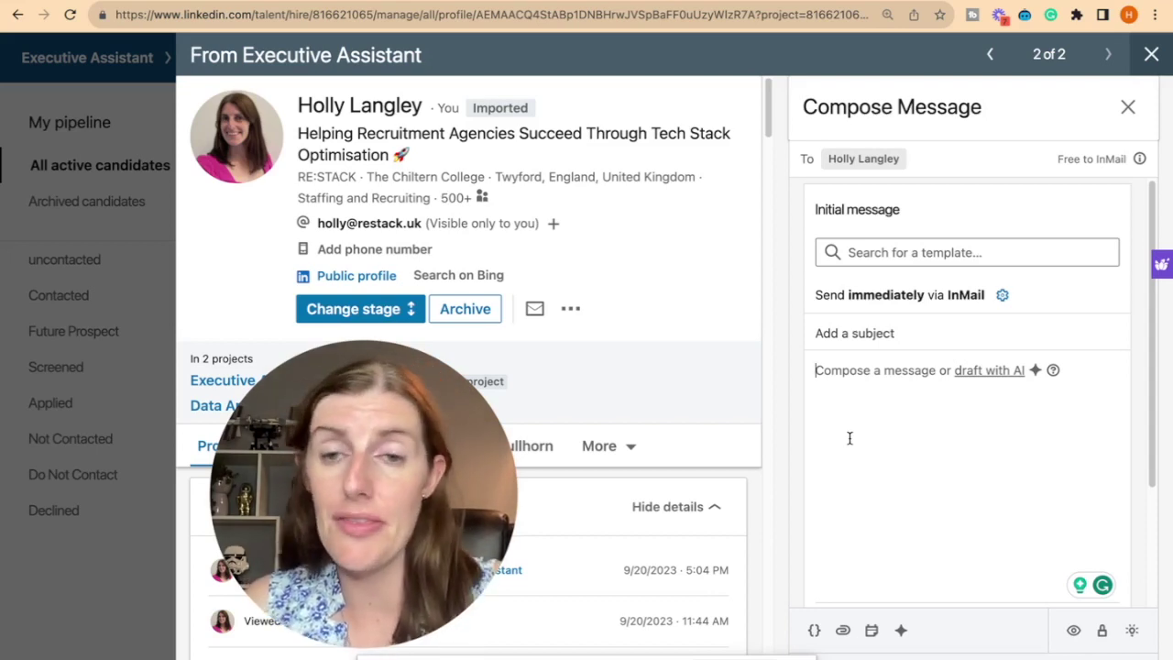
scroll(849, 438, "down", 3)
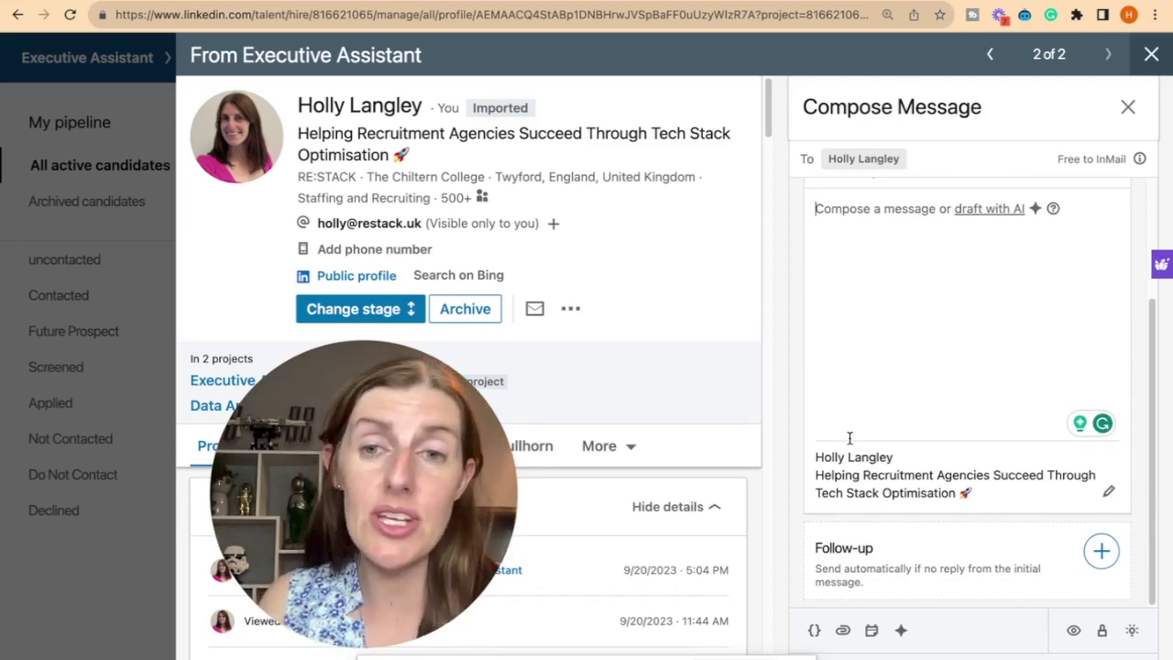
scroll(900, 348, "up", 3)
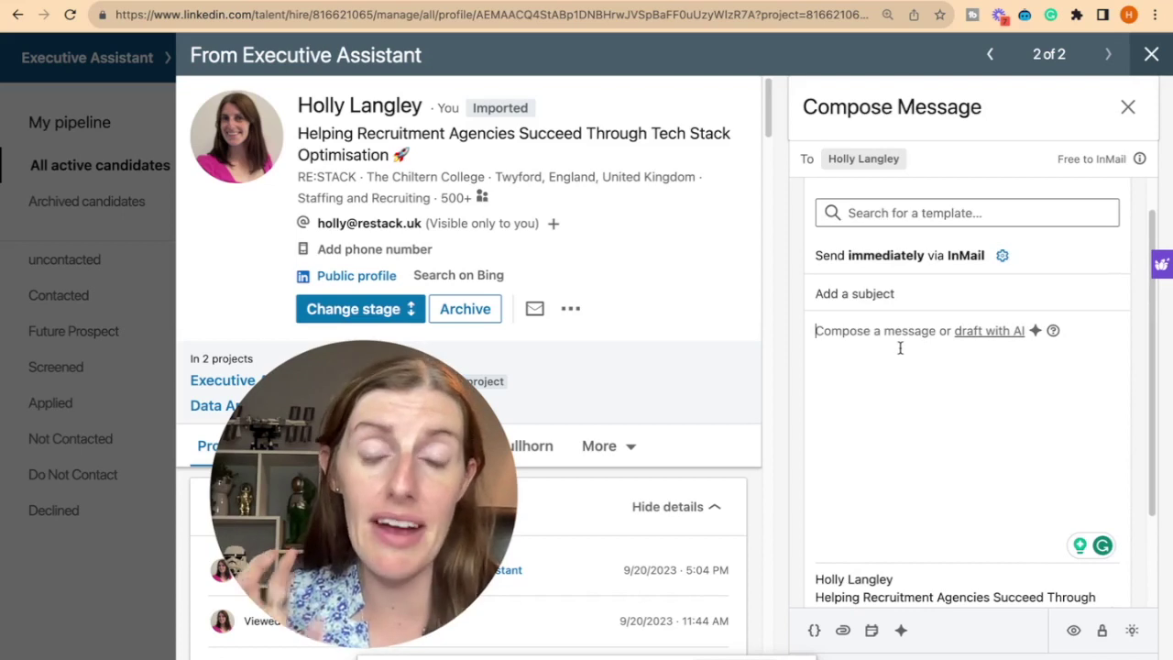
scroll(900, 348, "down", 3)
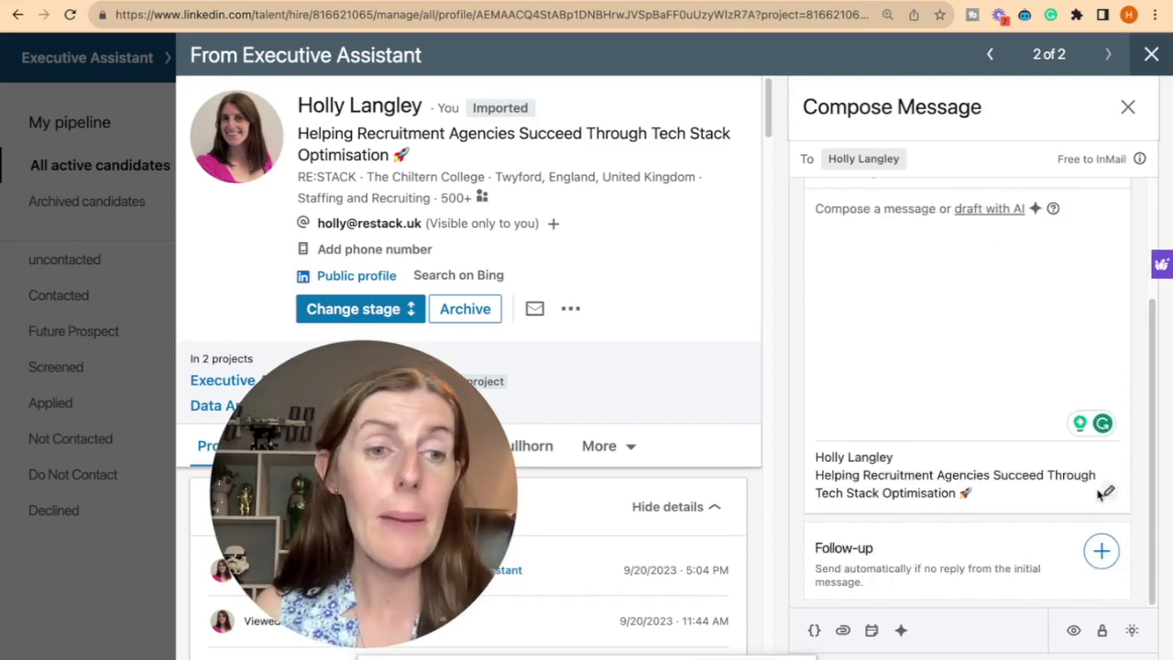
left_click(1108, 490)
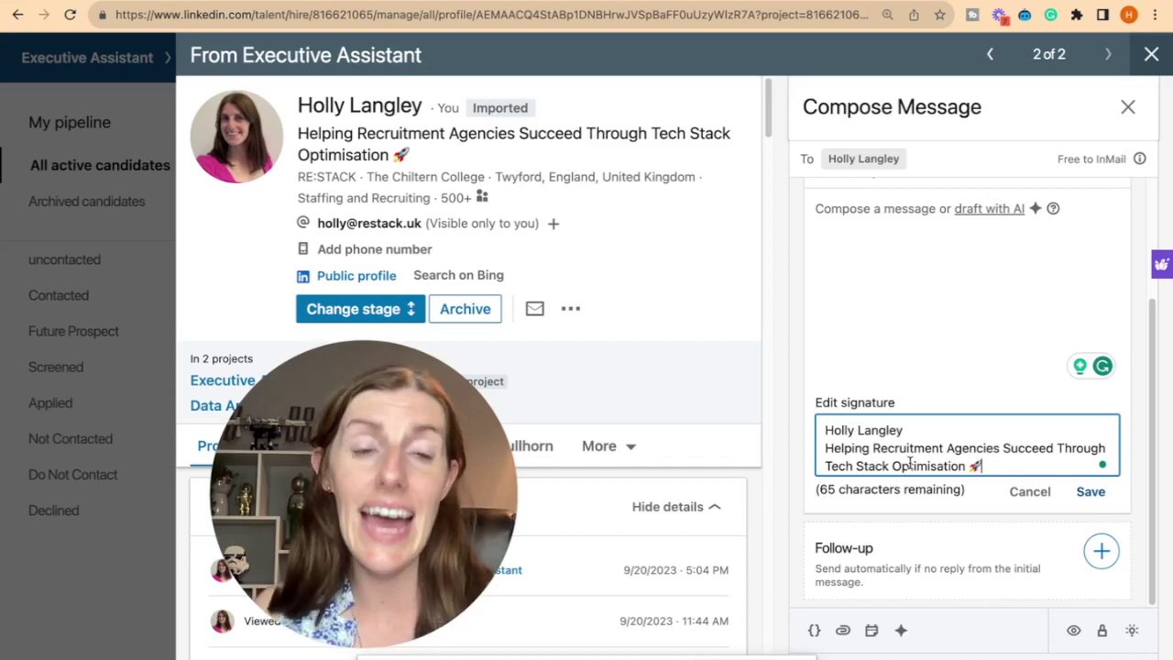
left_click(1102, 631)
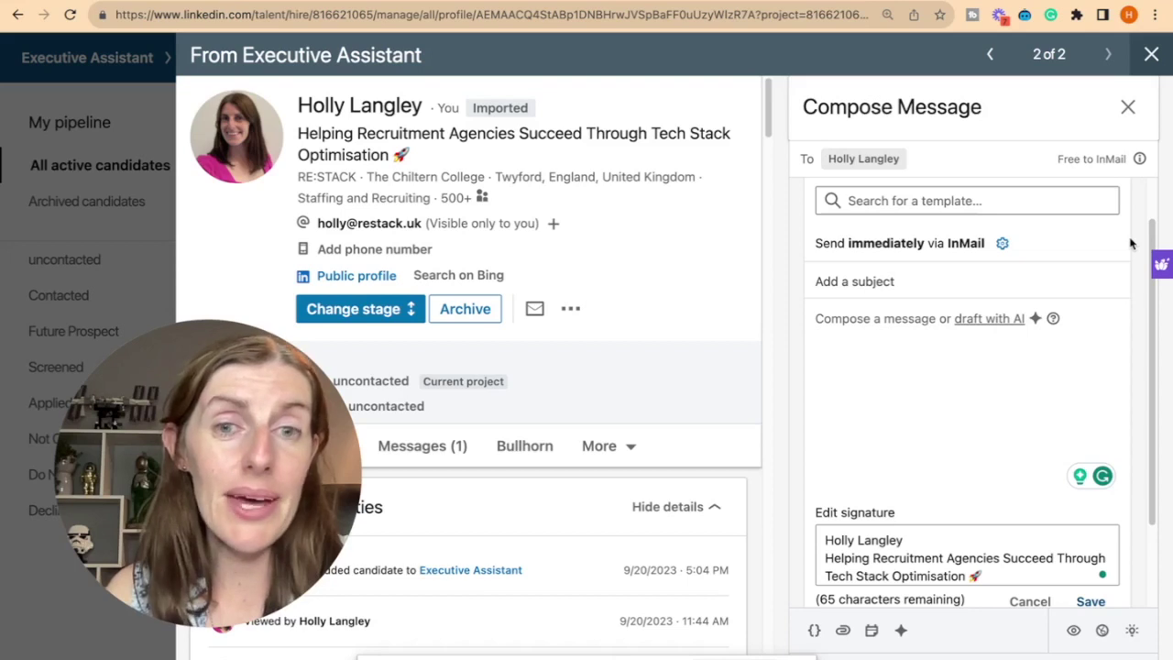
mouse_move(1141, 160)
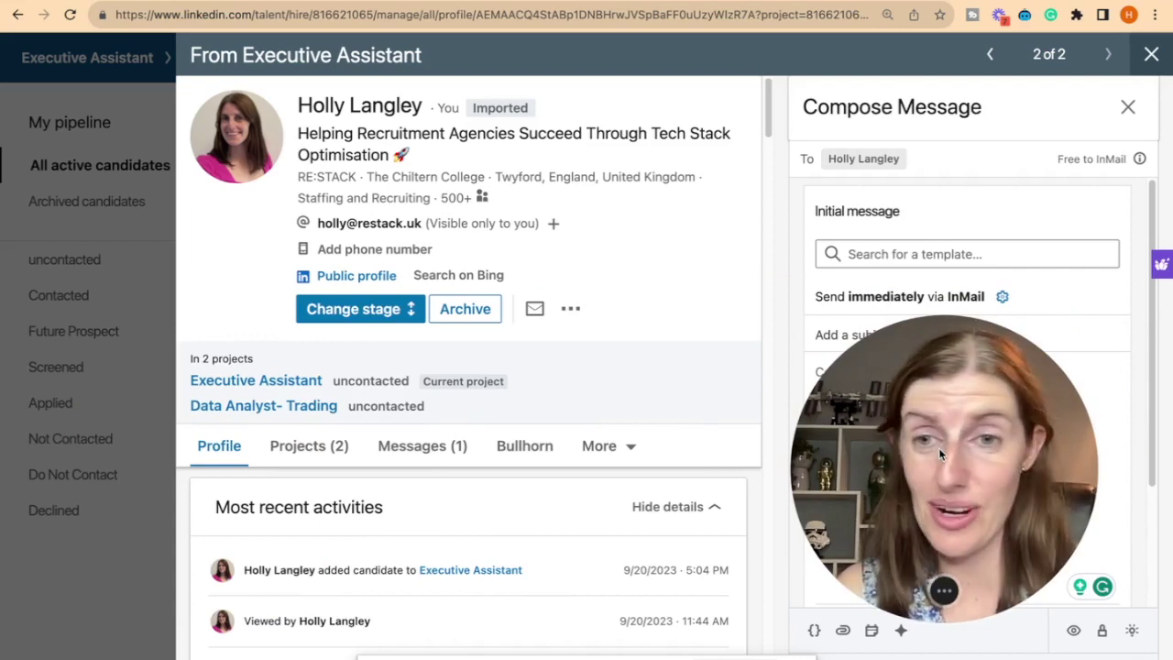
Step: Change the candidate's stage to Contacted and close the profile to return to the pipeline
left_click(378, 309)
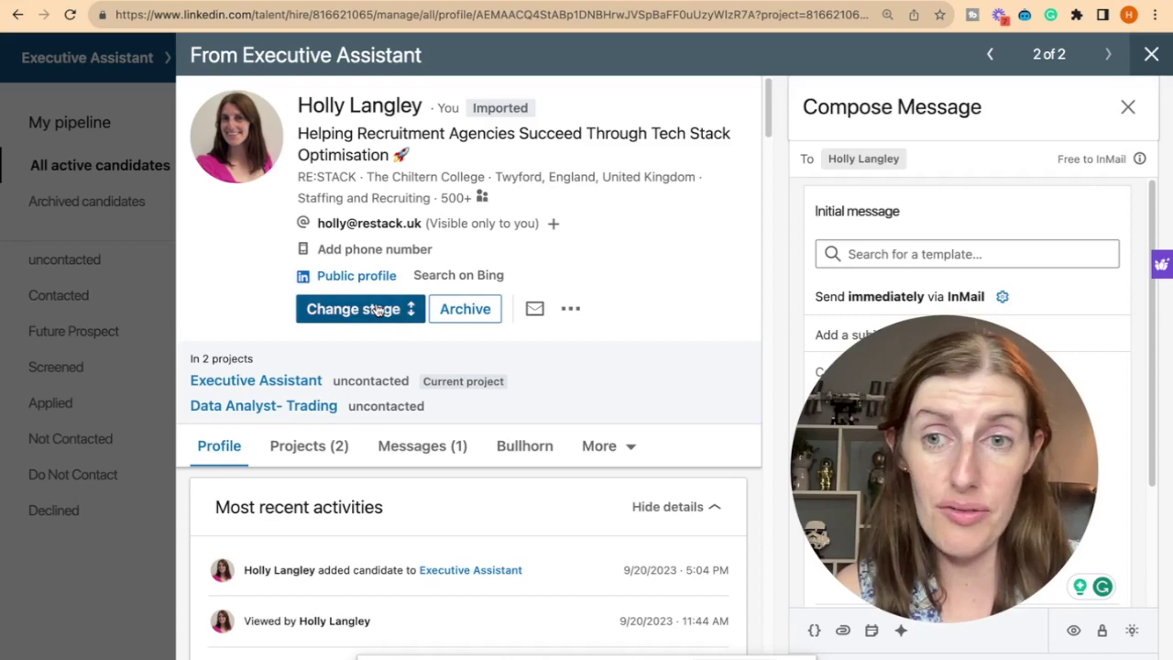
left_click(317, 382)
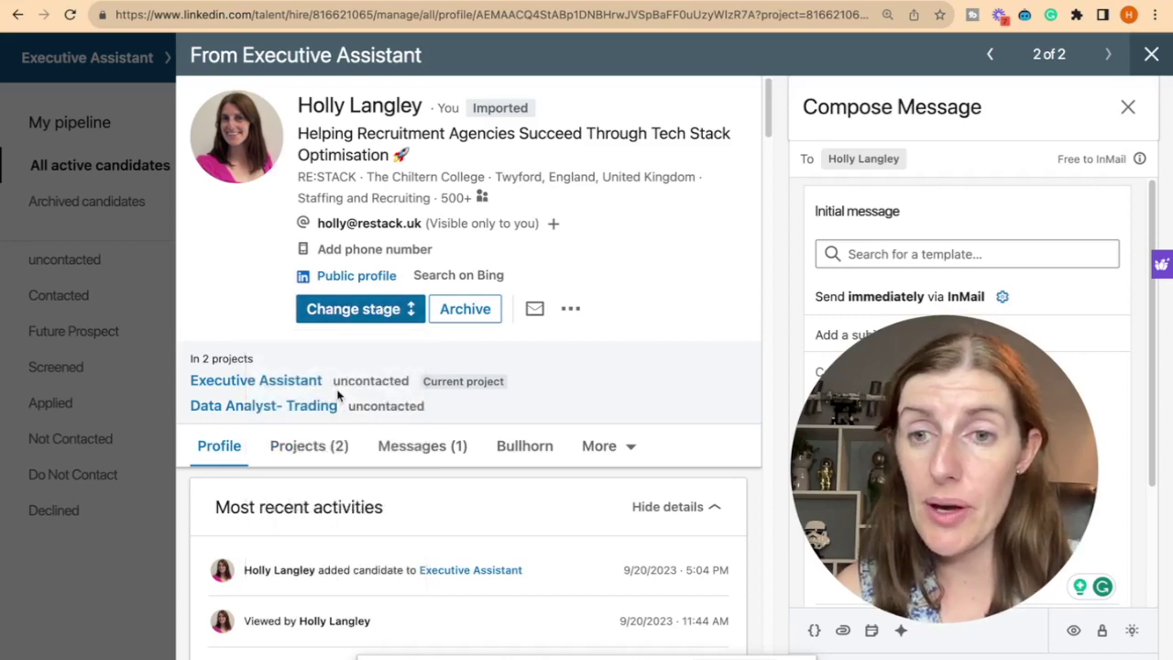
left_click(102, 646)
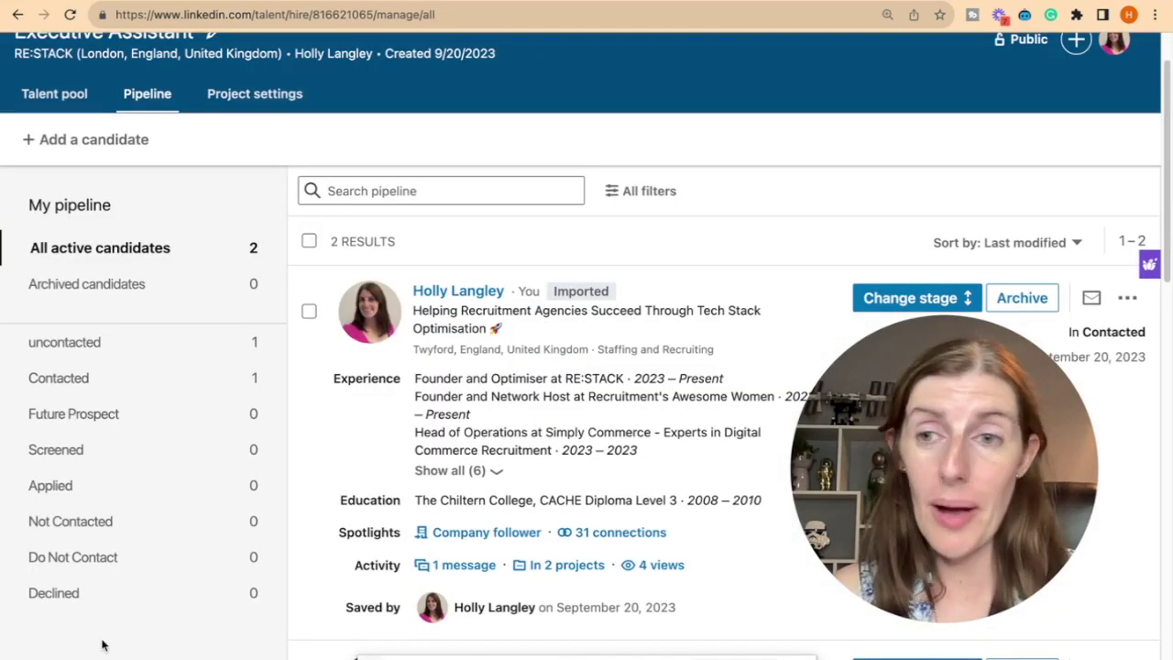